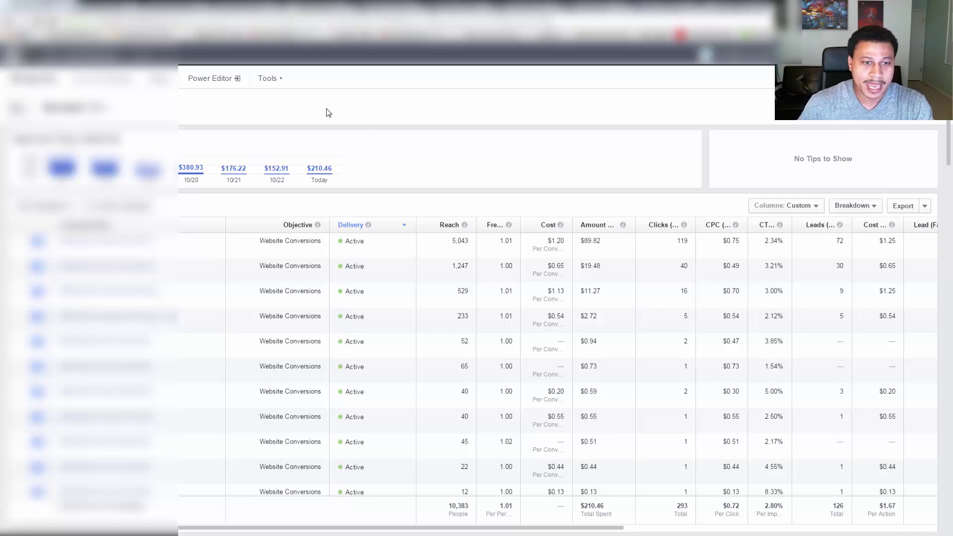
Open the ad account's Pixels page and check the old conversion tracking pixels before returning to the Facebook Pixel list
click(277, 80)
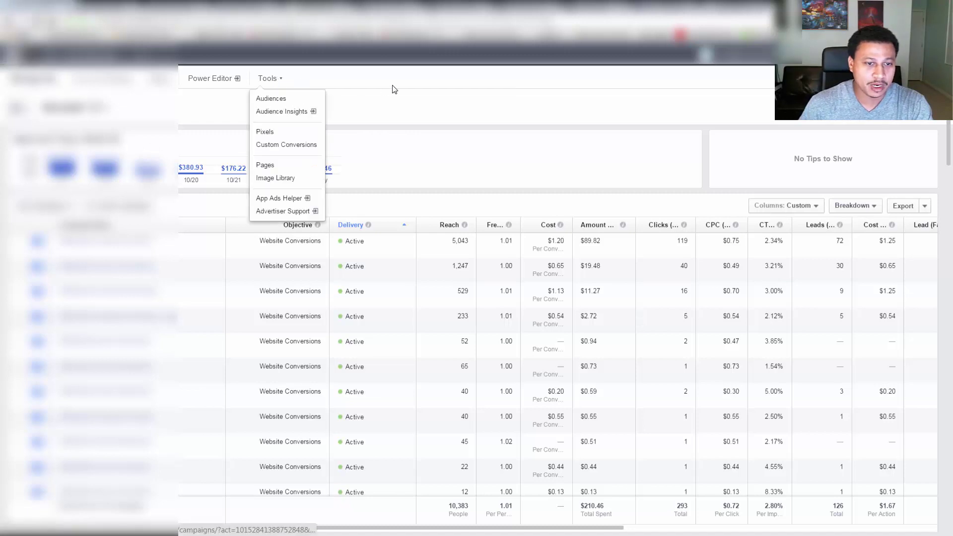
click(268, 132)
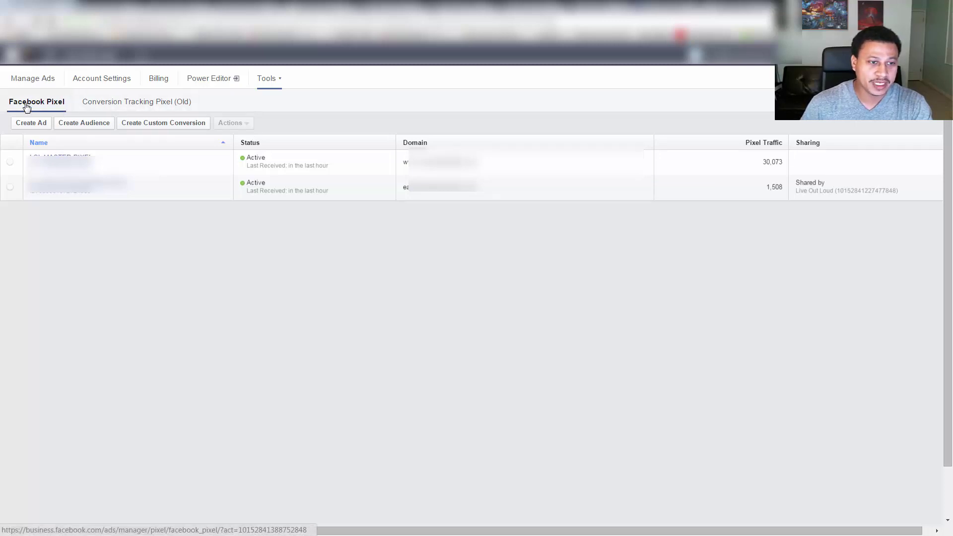
click(119, 102)
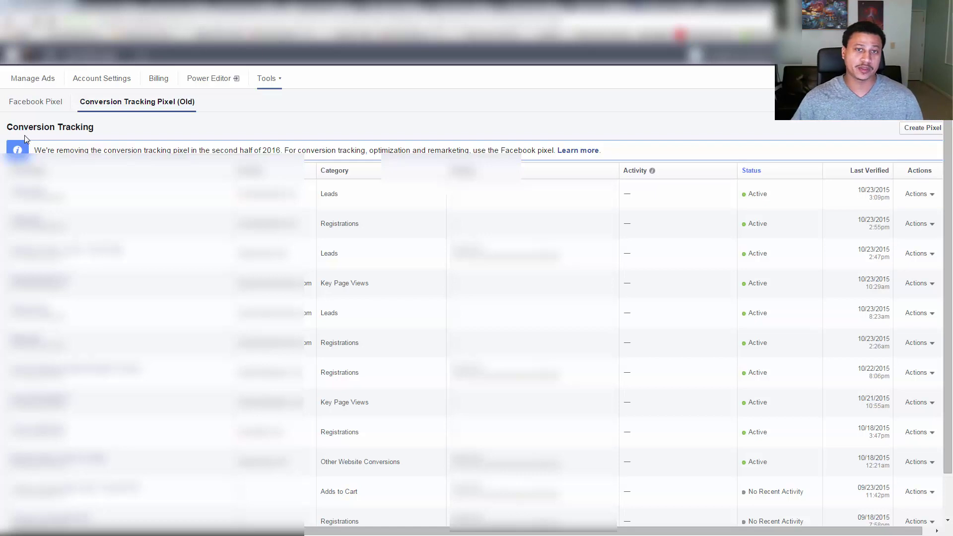
click(50, 103)
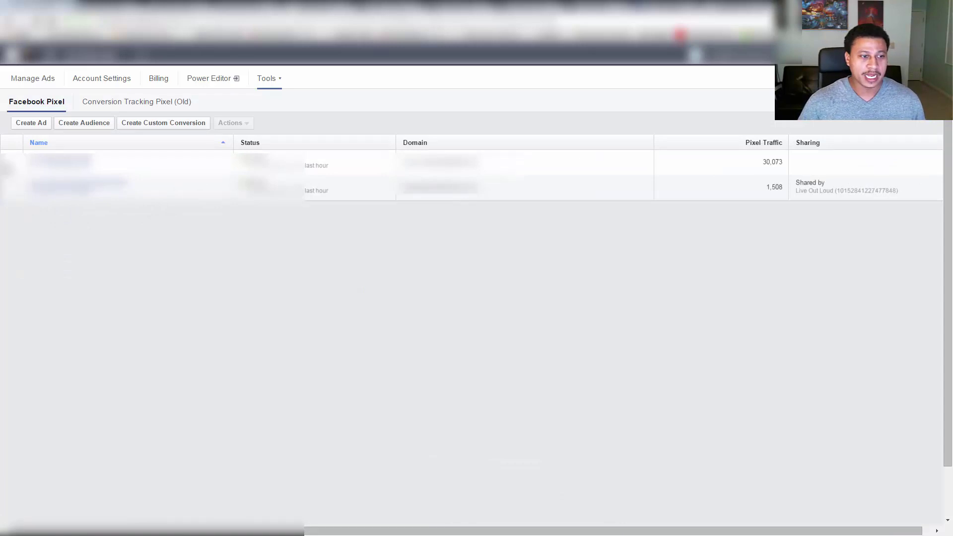
View the pixel code of the first listed Facebook pixel and select the whole base code in the enlarged code box
click(7, 169)
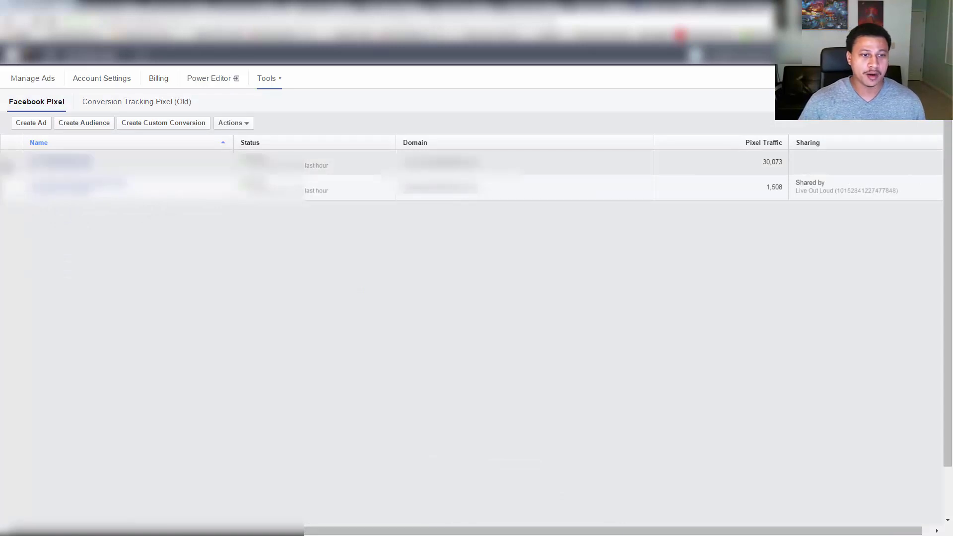
click(226, 124)
click(247, 164)
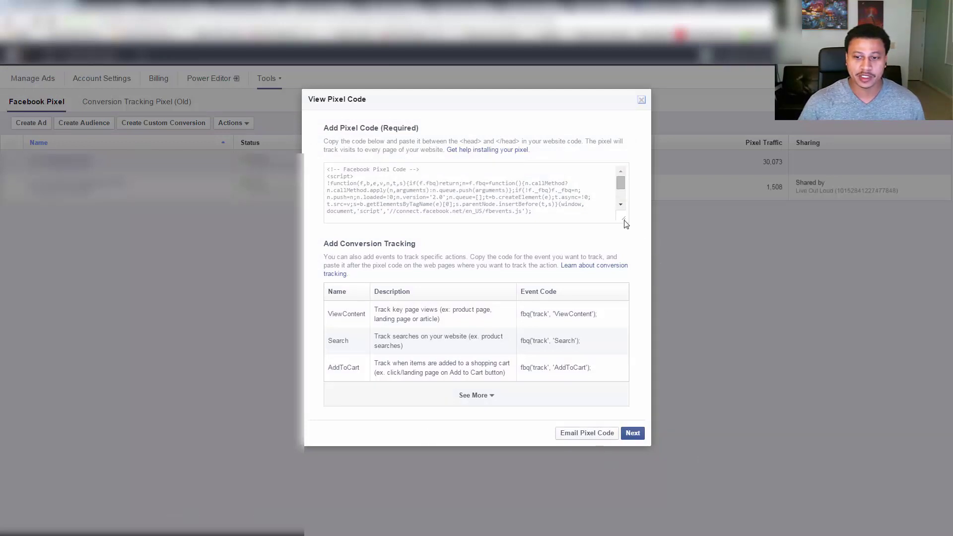
drag(623, 219, 619, 297)
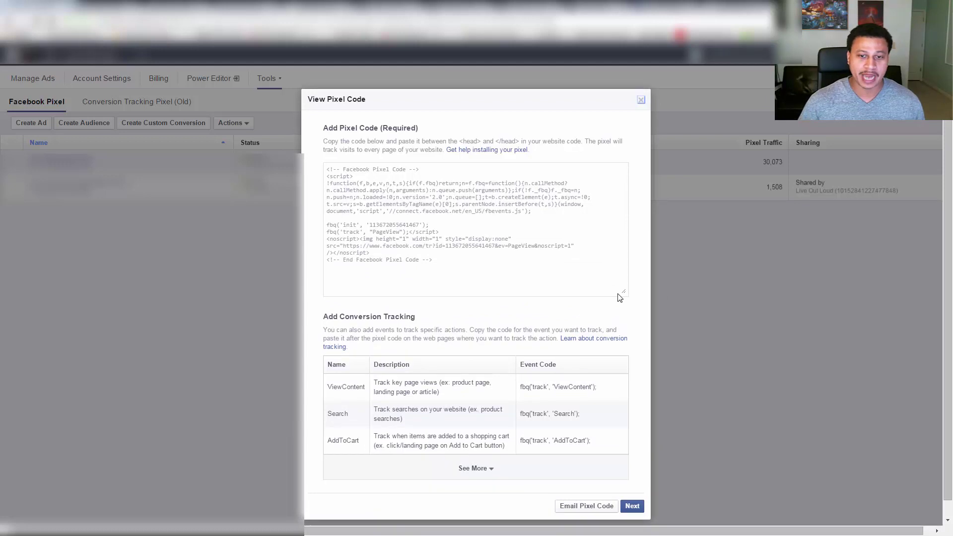
click(455, 264)
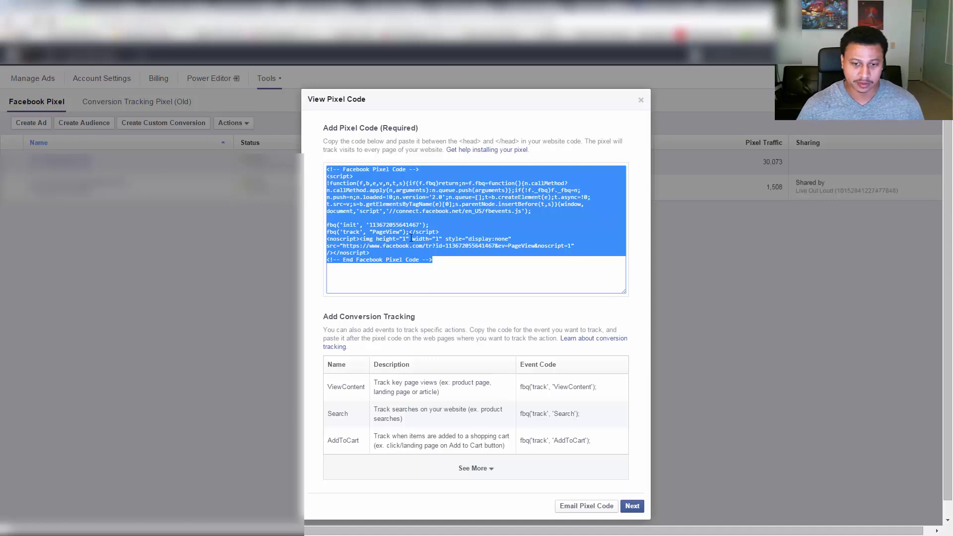
Expand the conversion tracking table and review all its events and event codes, from ViewContent to CompleteRegistration
click(481, 470)
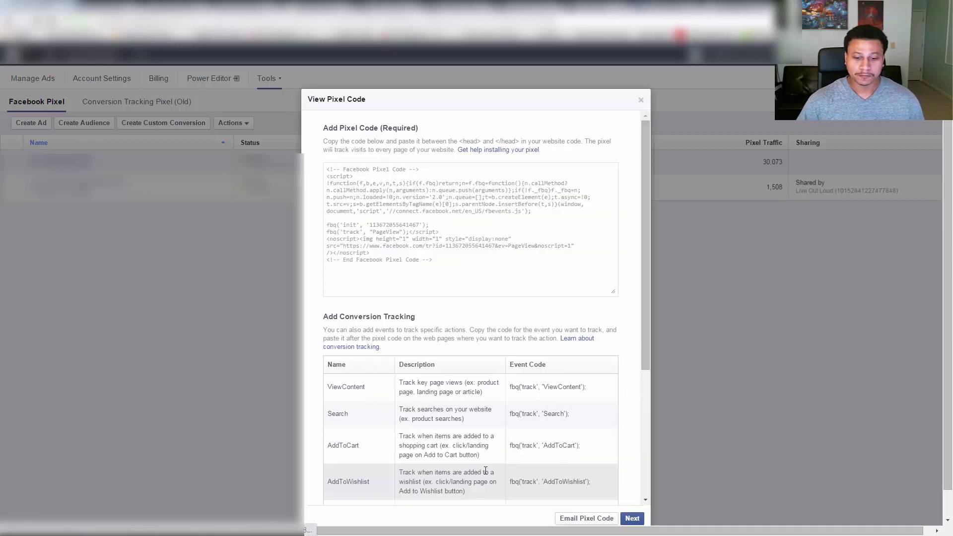
scroll(591, 368, down, 3)
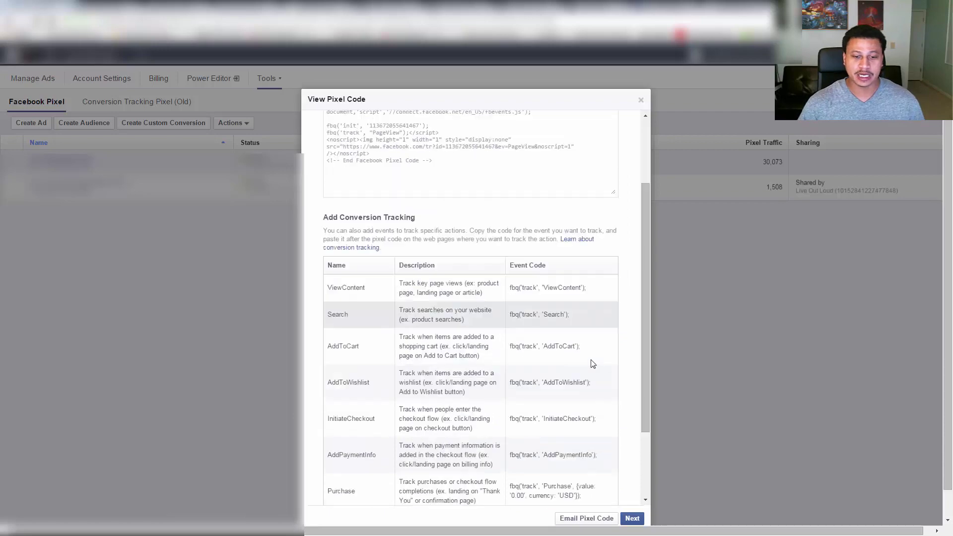
scroll(591, 361, down, 1)
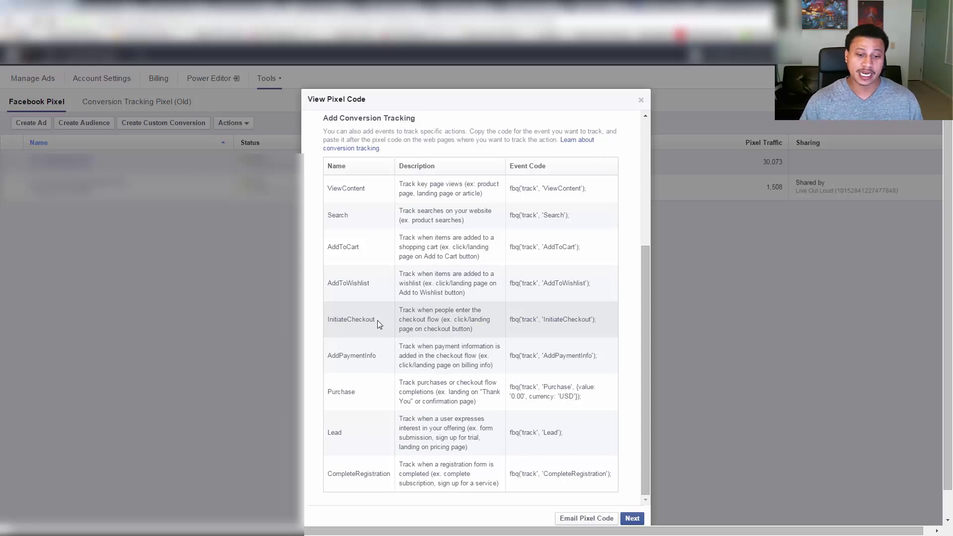
scroll(374, 359, down, 1)
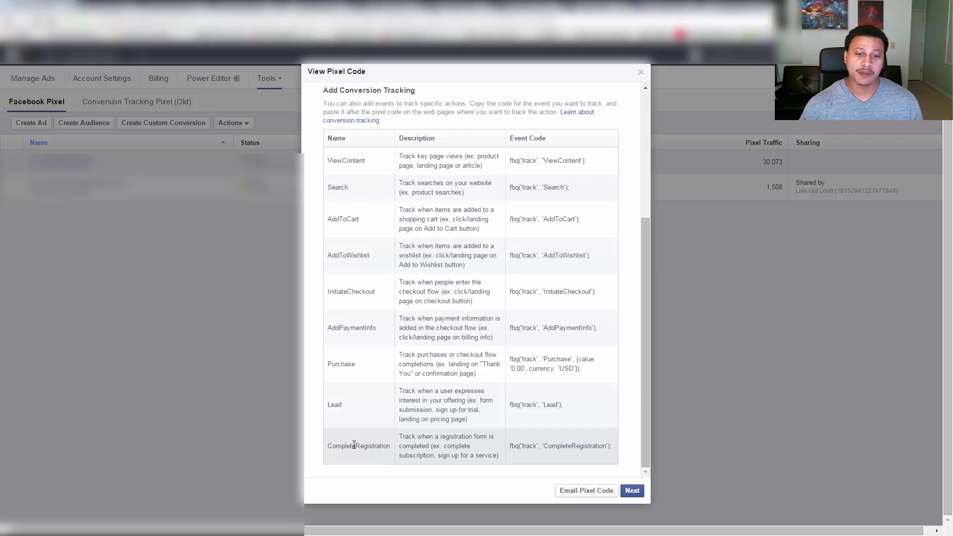
scroll(387, 292, up, 1)
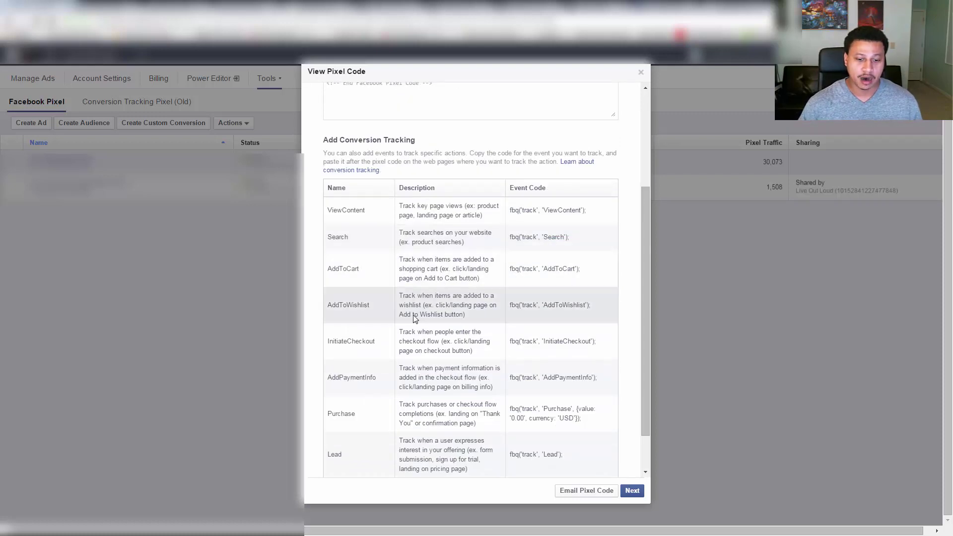
scroll(434, 311, down, 1)
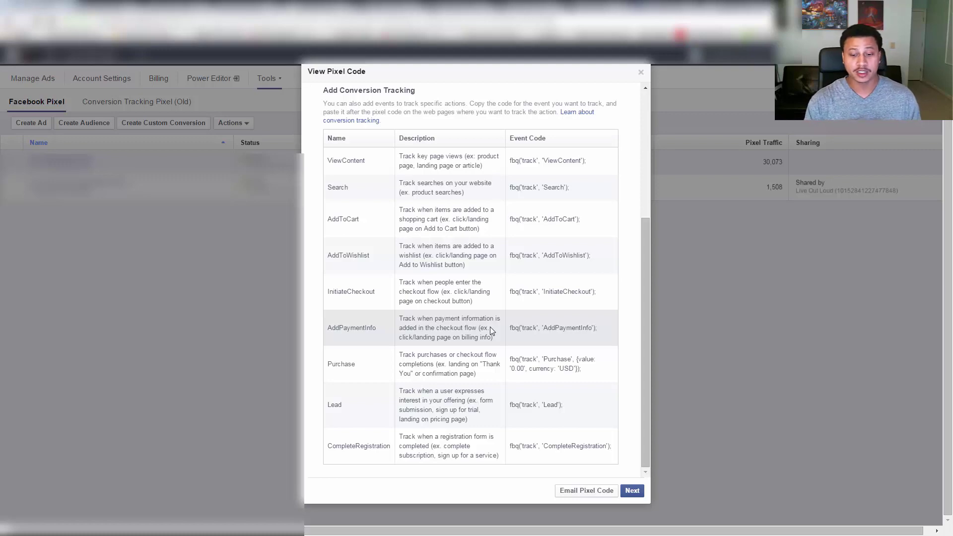
scroll(490, 327, up, 4)
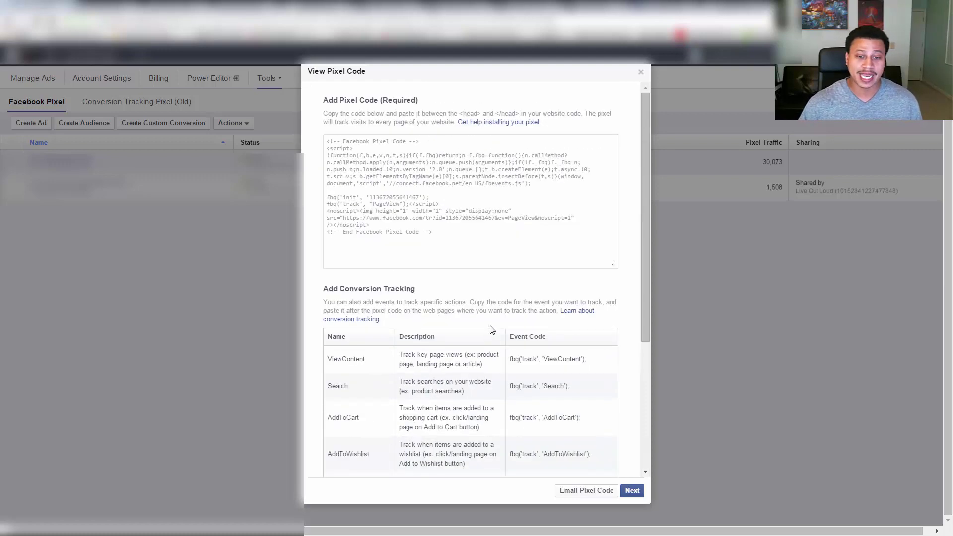
Select the complete base pixel code, followed by the Lead event code fbq('track', 'Lead'); in the conversion tracking table
click(440, 233)
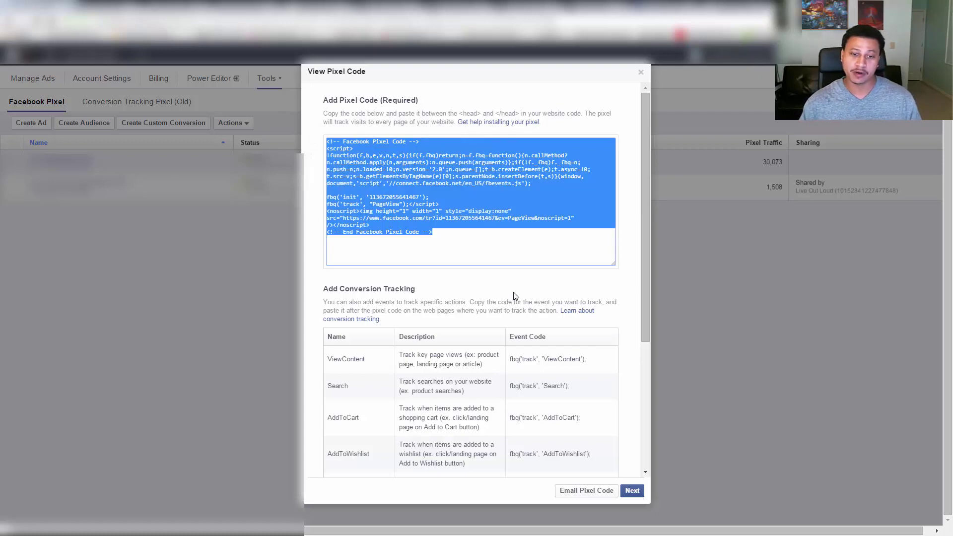
scroll(513, 296, down, 3)
scroll(563, 347, down, 1)
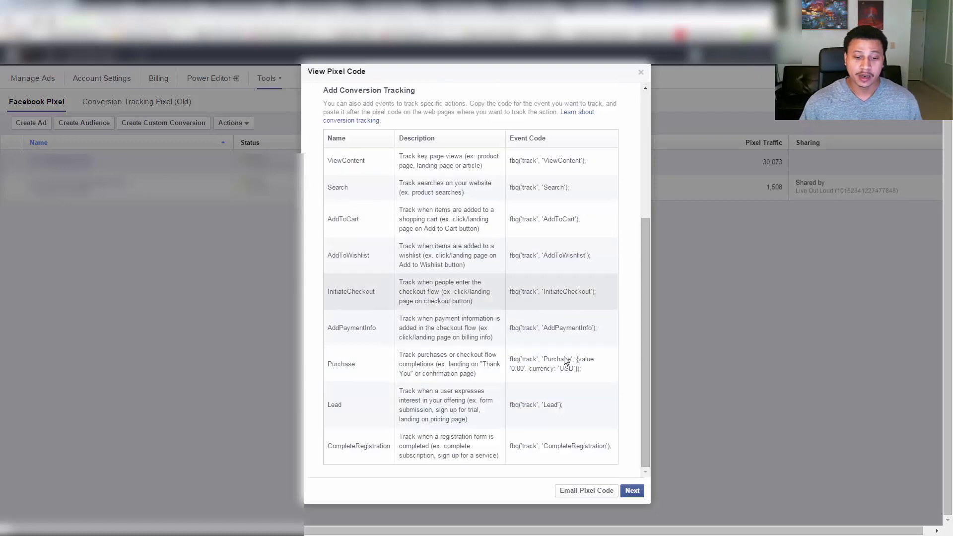
drag(573, 413, 509, 408)
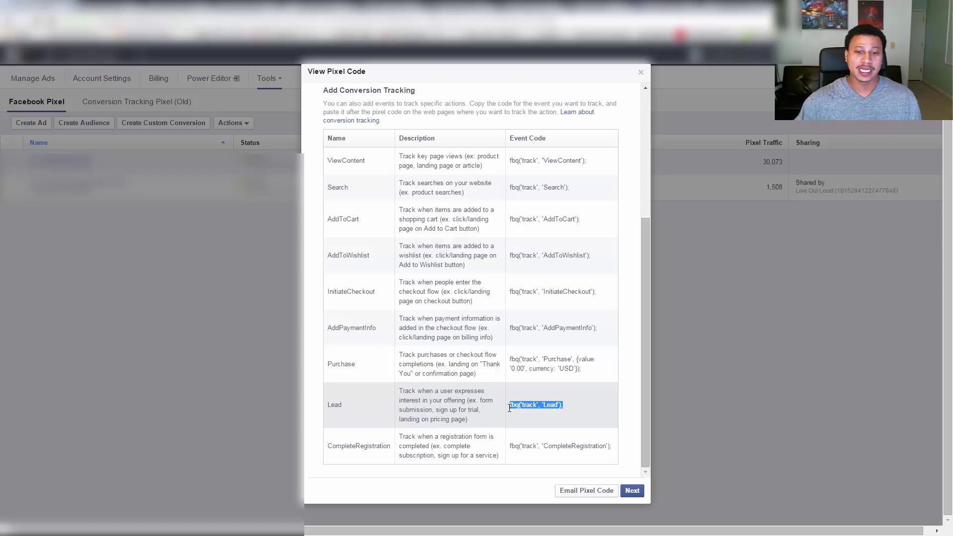
scroll(457, 272, up, 4)
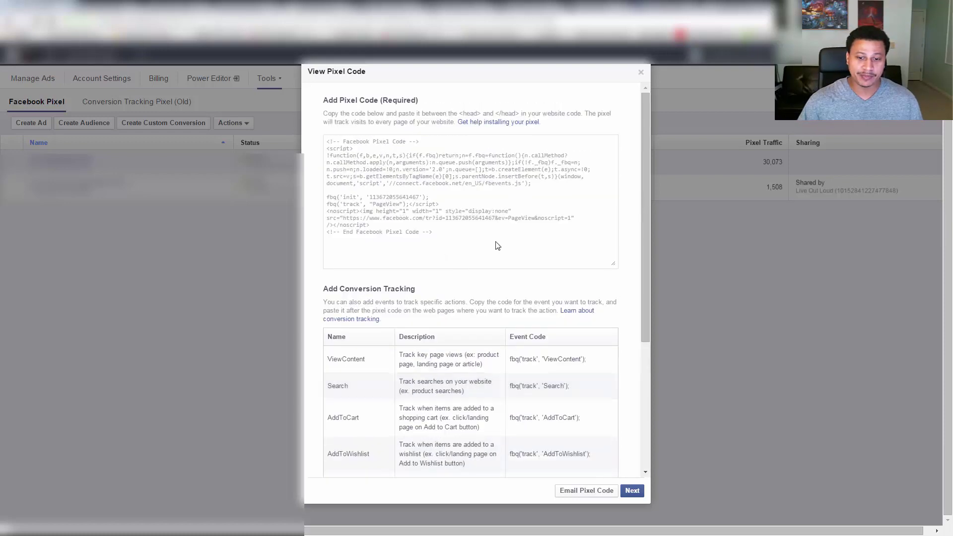
scroll(546, 279, down, 4)
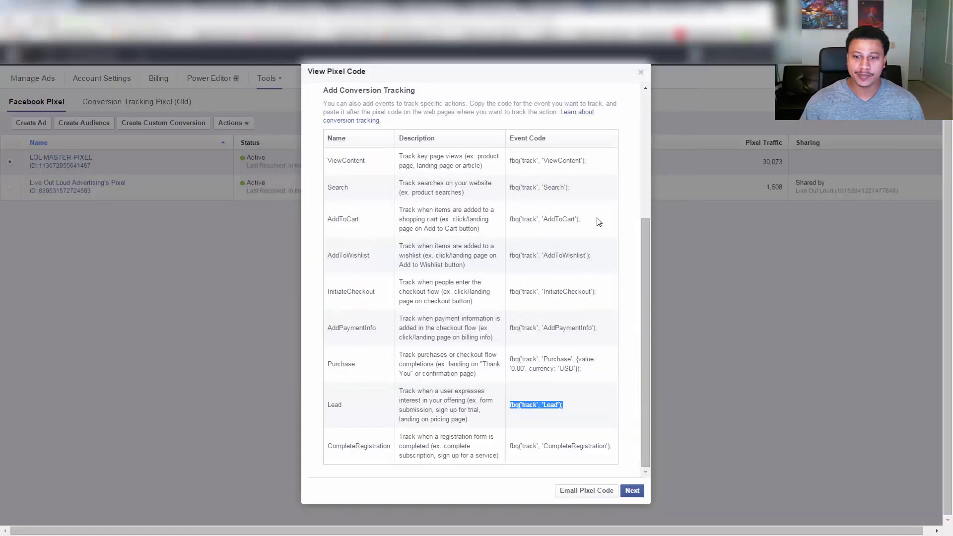
Select the full base pixel code again and highlight the ViewContent event code fbq('track', 'ViewContent'); in the table
scroll(599, 221, up, 5)
click(444, 272)
drag(444, 272, 363, 187)
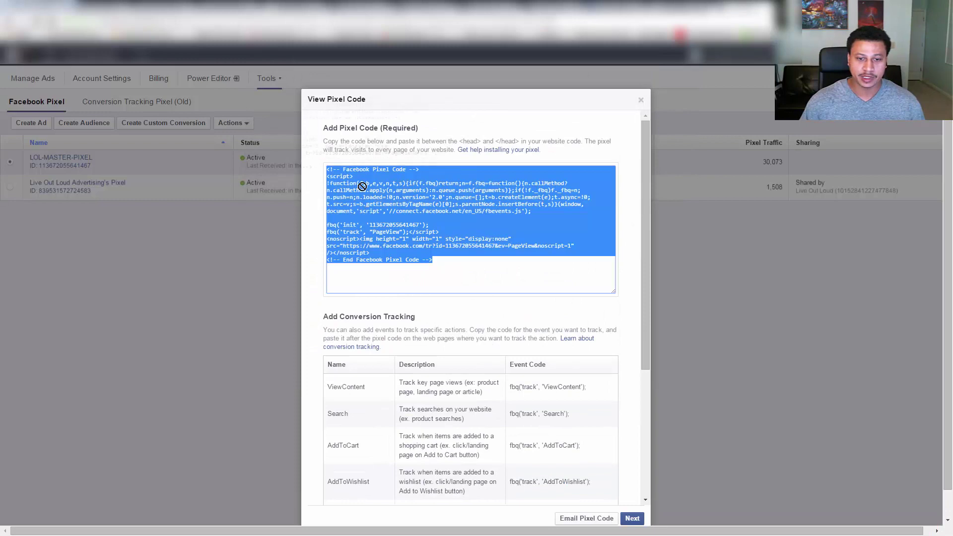
scroll(648, 326, down, 5)
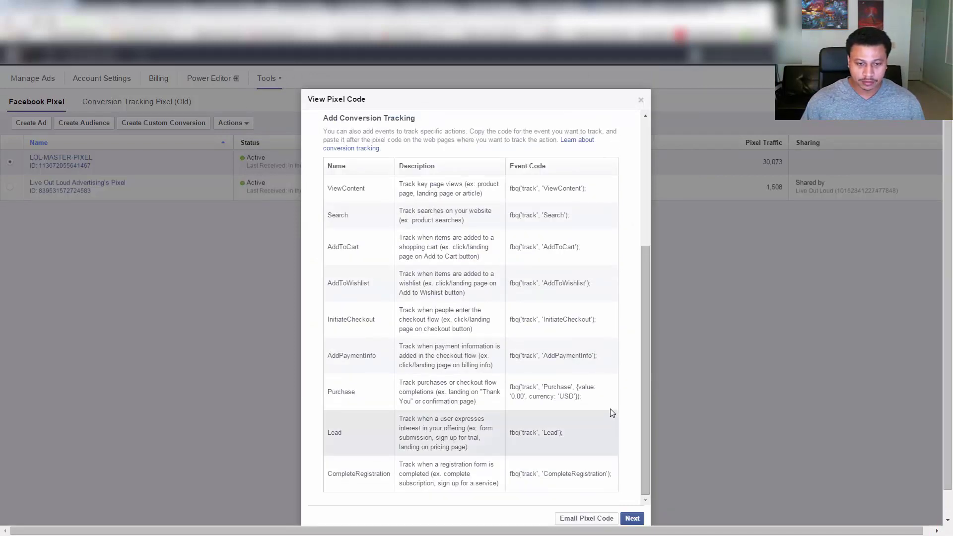
scroll(581, 258, up, 1)
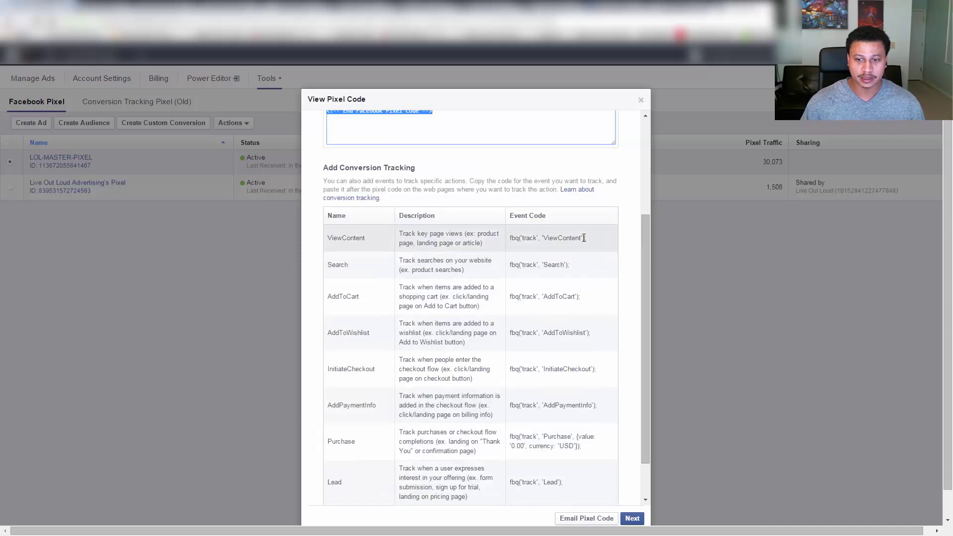
drag(585, 238, 511, 237)
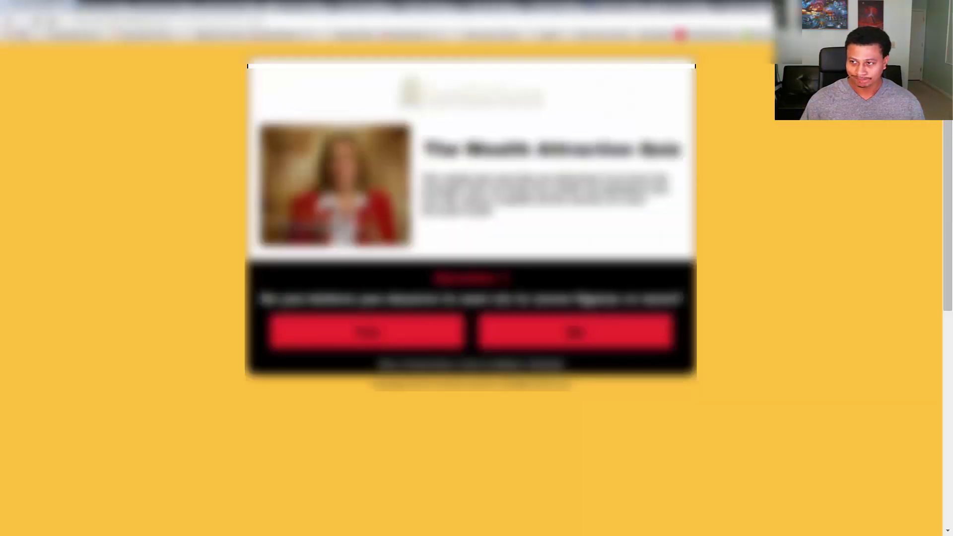
Open the browser's developer tools on the Wealth Attraction Quiz landing page
click(942, 21)
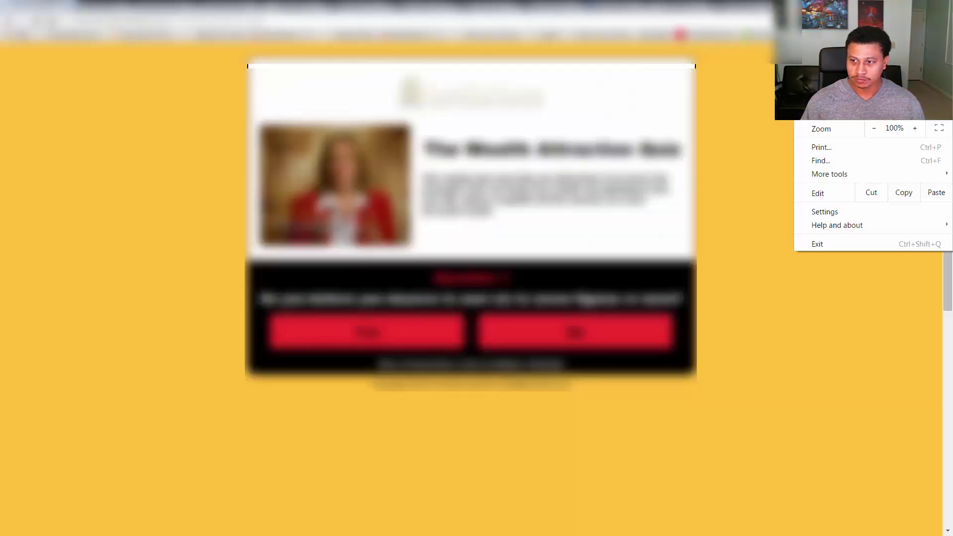
click(843, 214)
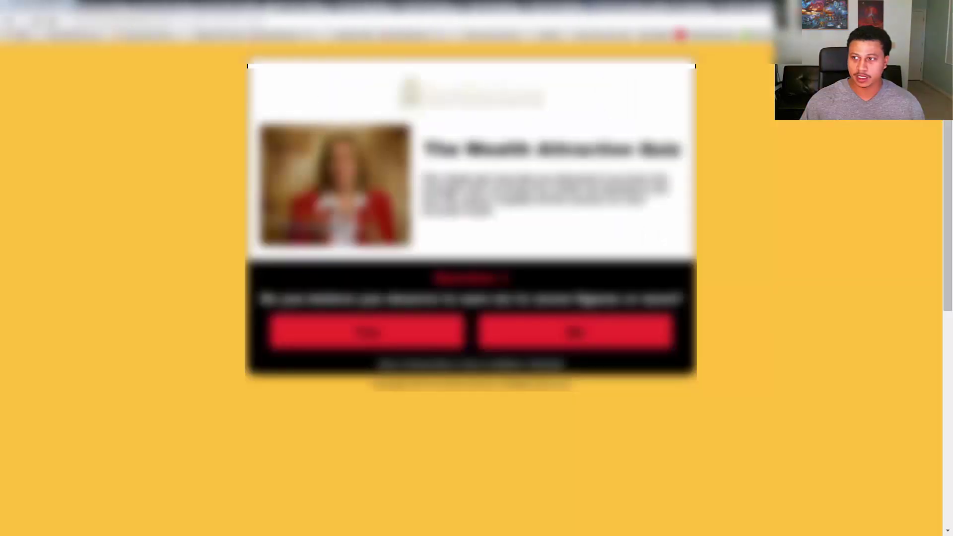
click(942, 21)
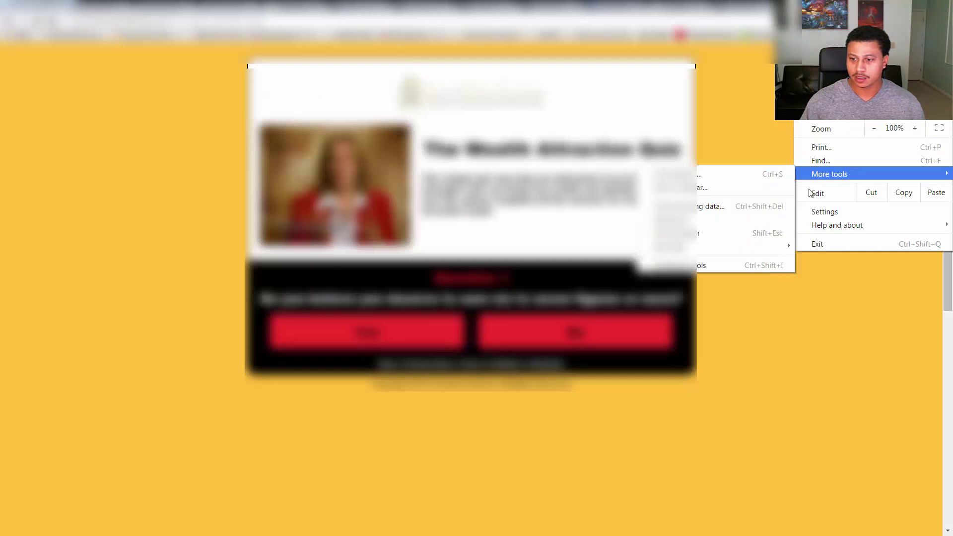
click(676, 389)
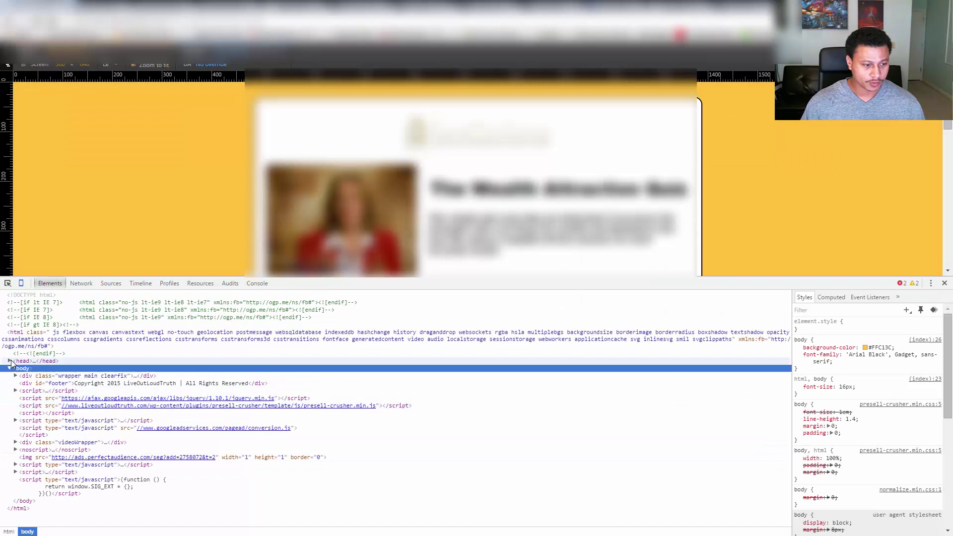
Expand the page's head element and inspect the noscript and script blocks under the Facebook Pixel Code comment above the ViewContent event
click(10, 361)
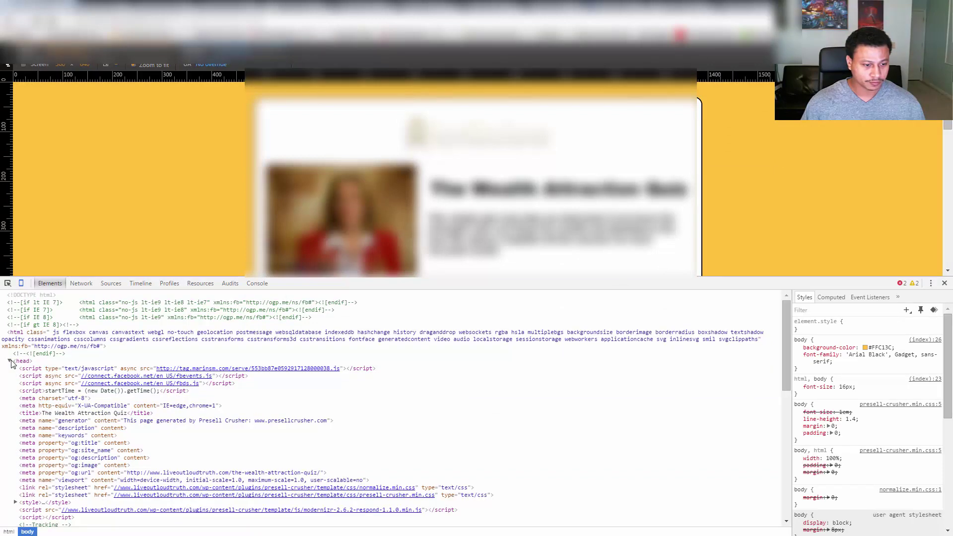
scroll(14, 388, down, 3)
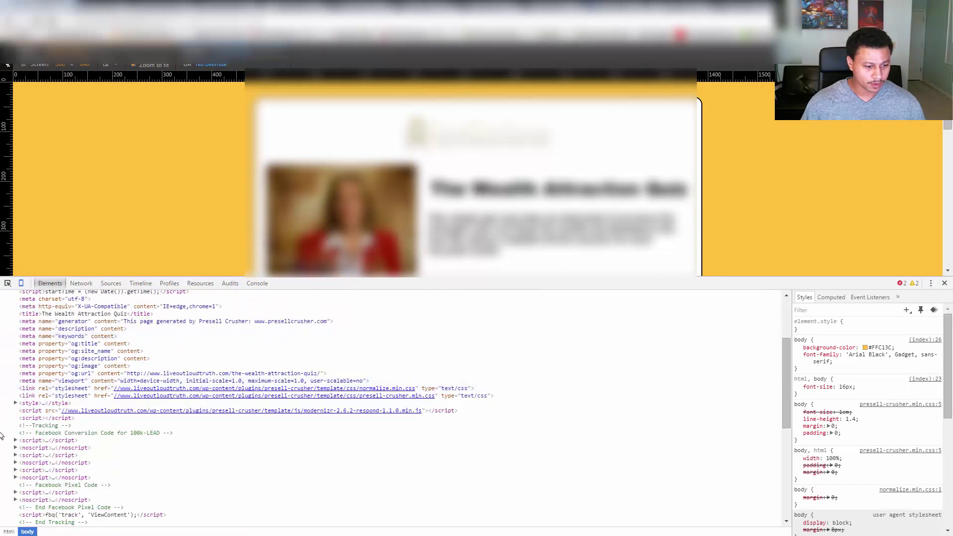
scroll(16, 463, down, 2)
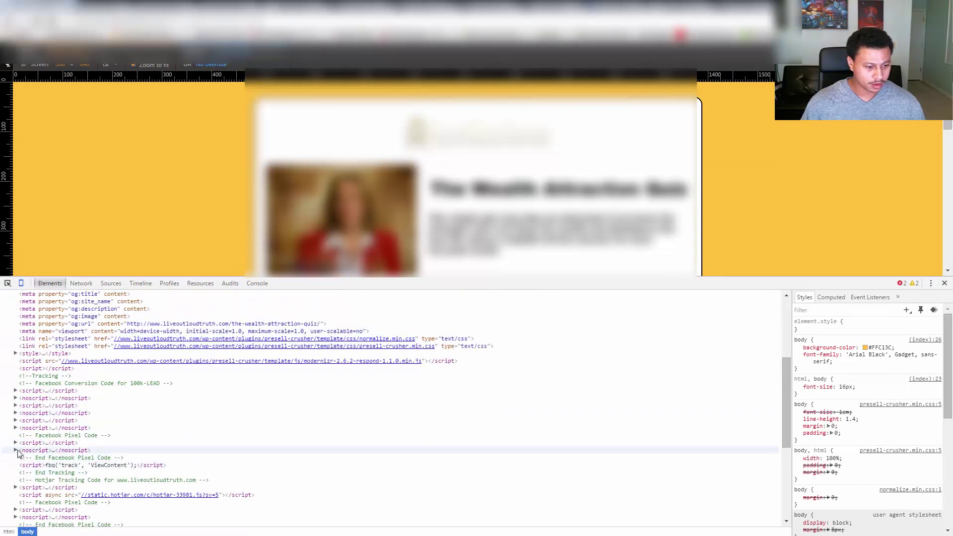
click(15, 450)
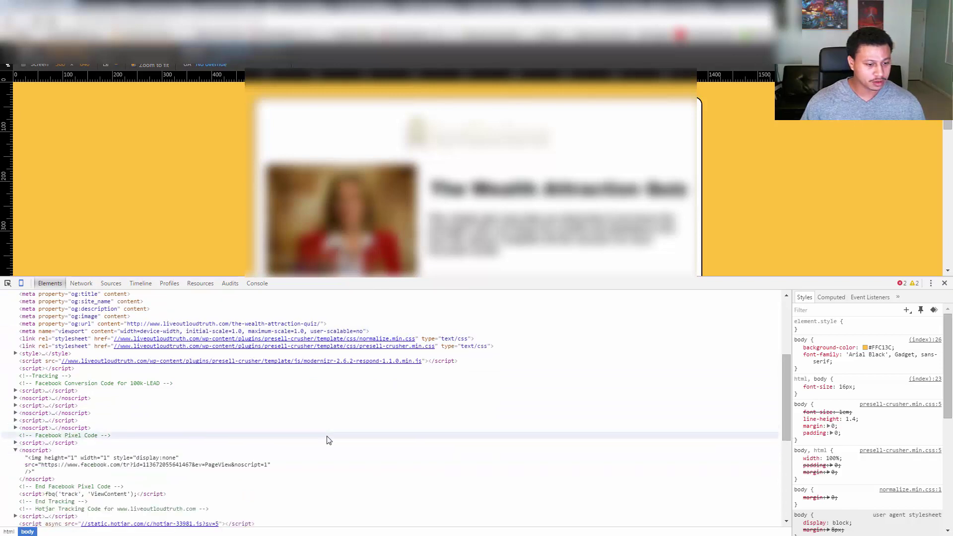
scroll(327, 441, down, 3)
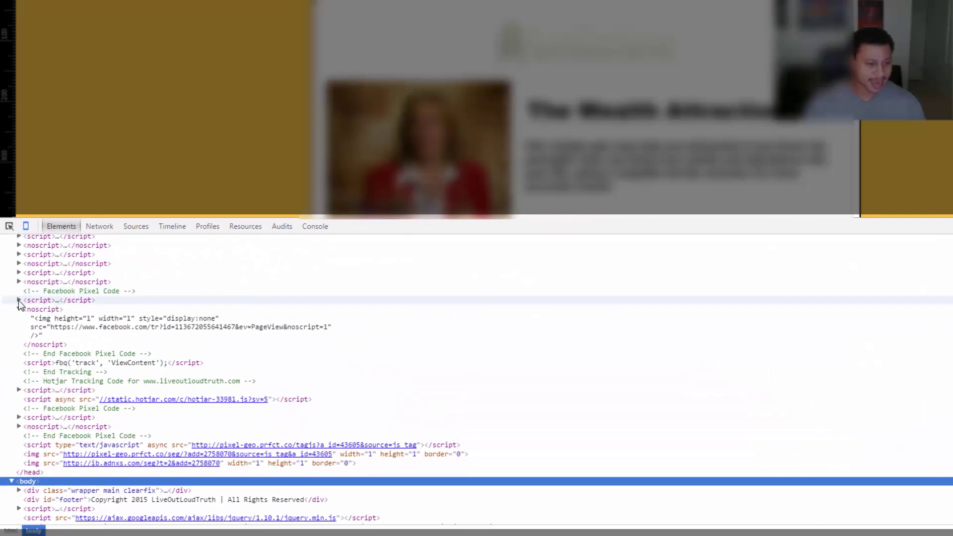
click(18, 301)
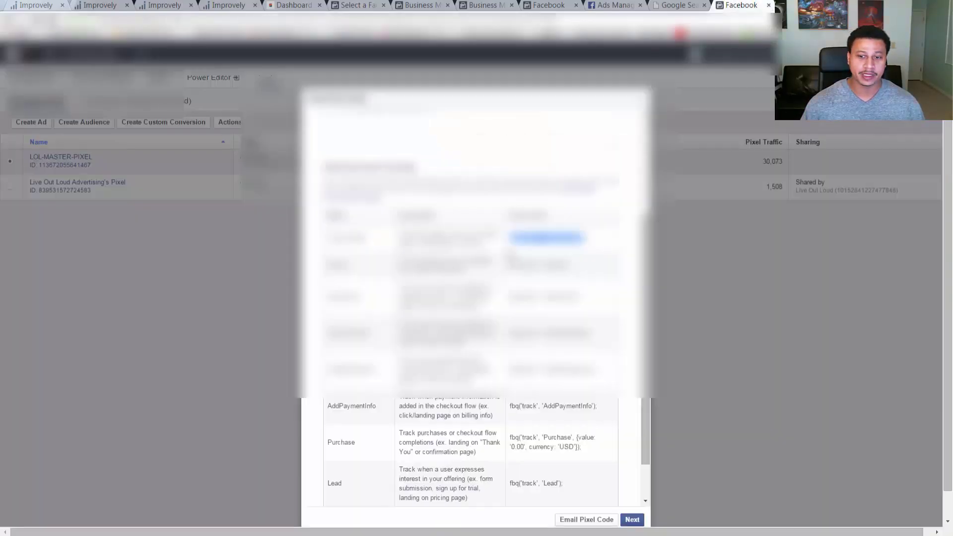
scroll(480, 275, up, 10)
scroll(472, 279, down, 8)
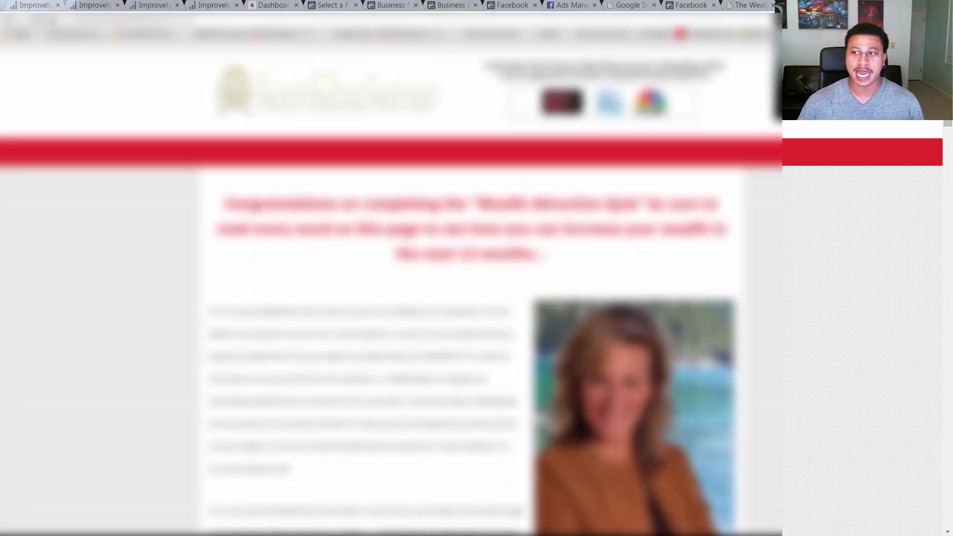
Open the developer tools on the quiz confirmation page and expand the head element to inspect the Facebook Pixel Code and Lead event script
click(945, 20)
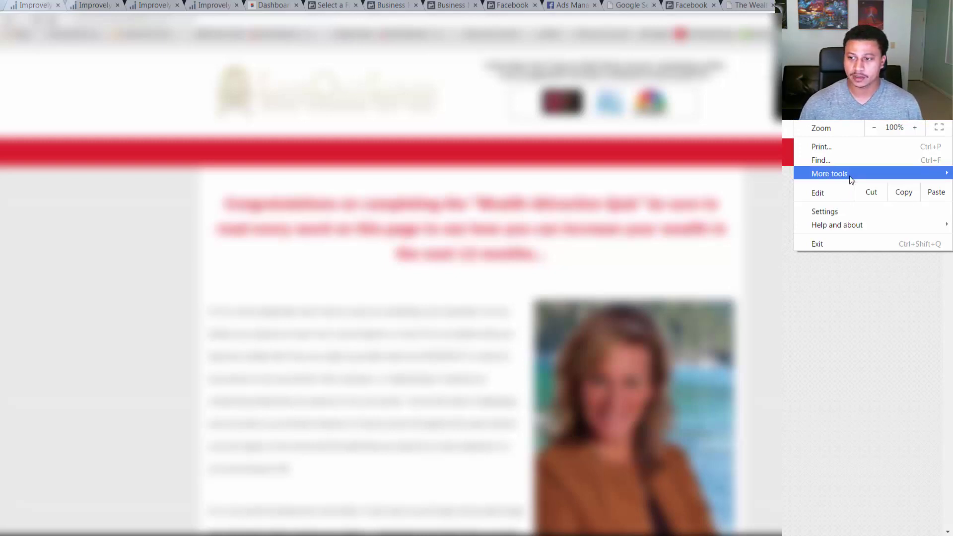
mouse_move(850, 171)
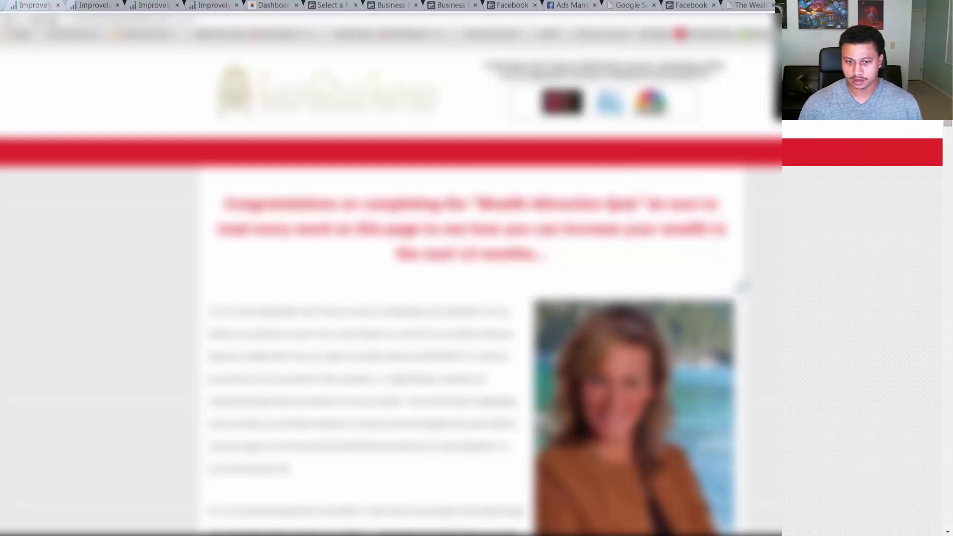
click(683, 268)
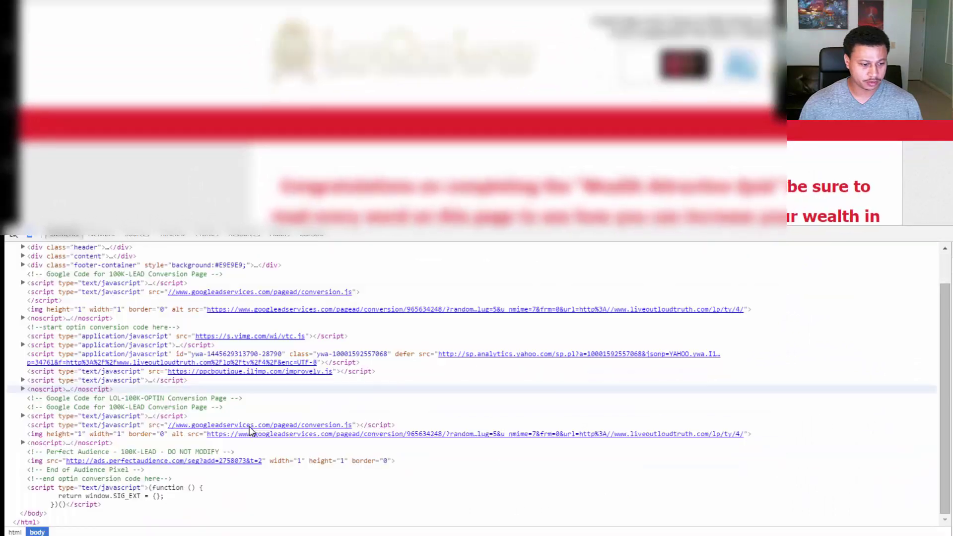
scroll(149, 397, up, 2)
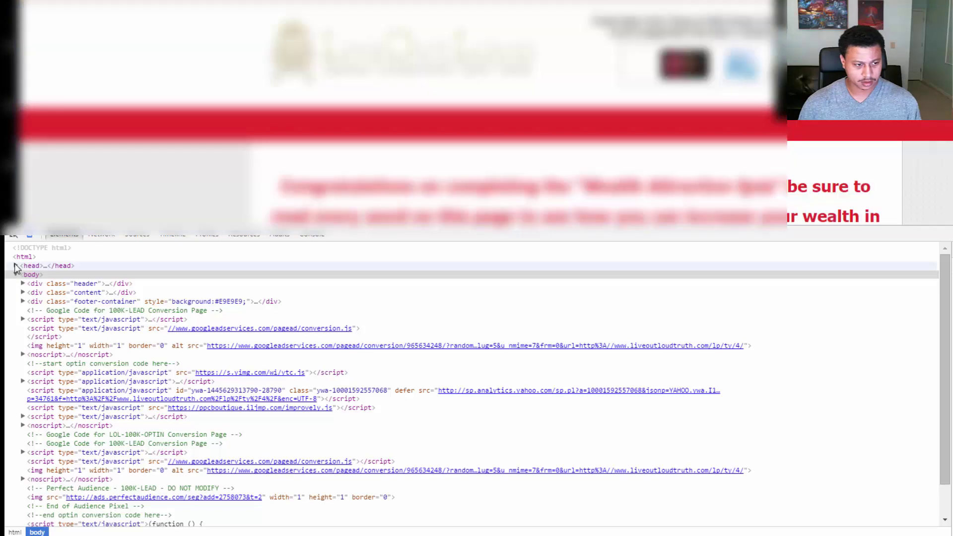
click(16, 267)
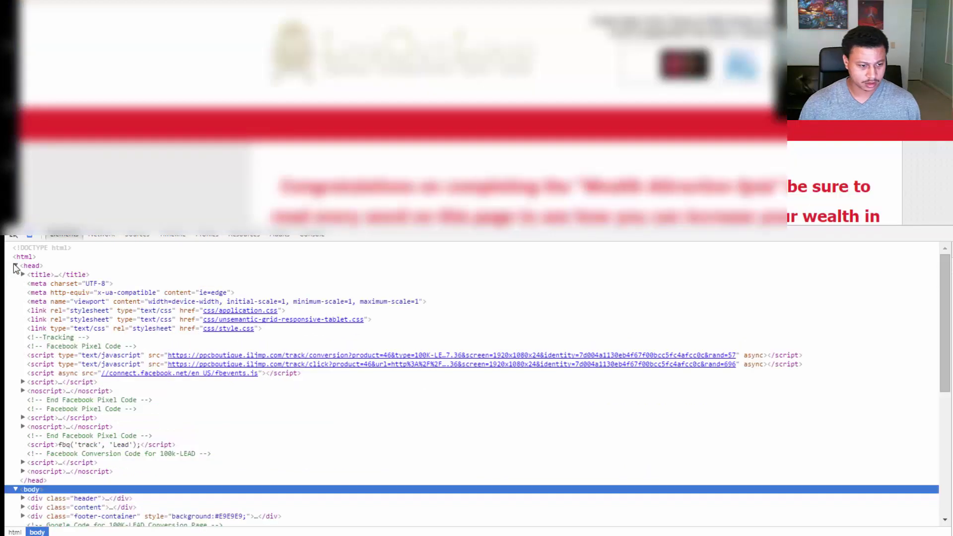
scroll(357, 419, down, 1)
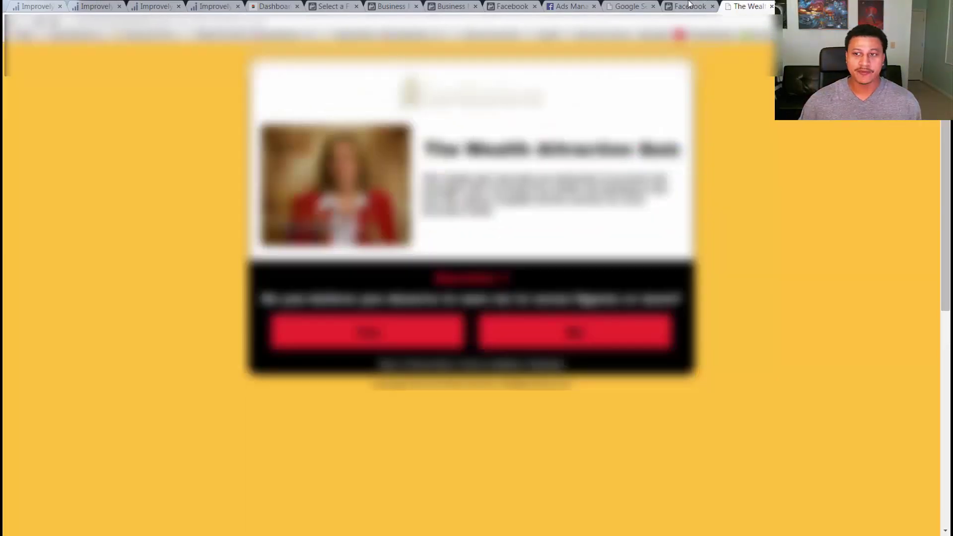
Return to the Facebook pixel code window, review the event codes in the conversion tracking table, and close it
click(678, 5)
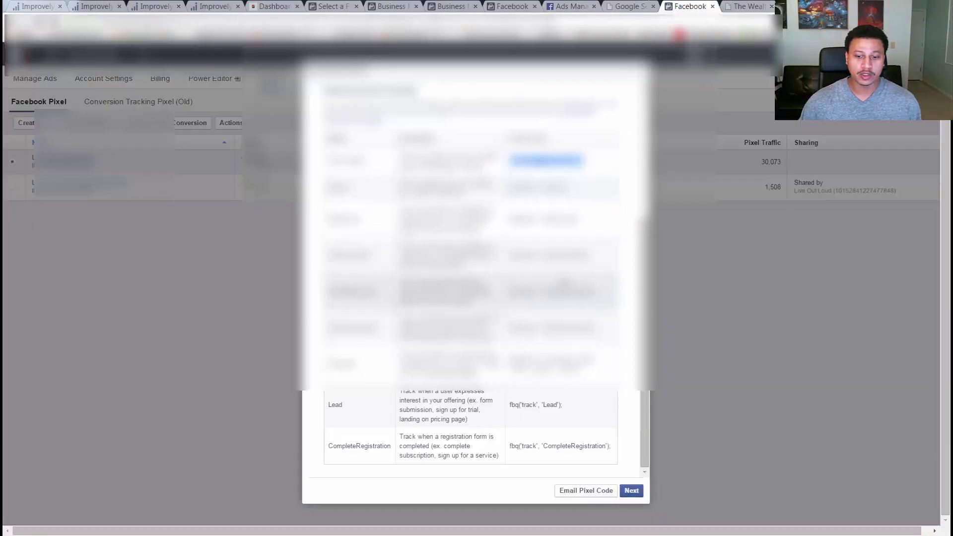
scroll(581, 252, up, 2)
scroll(613, 321, down, 1)
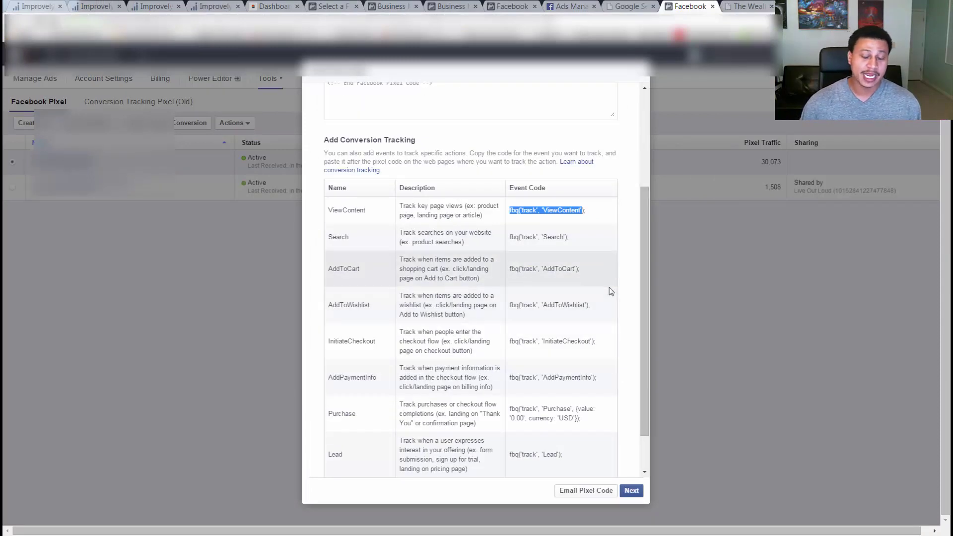
scroll(577, 243, down, 1)
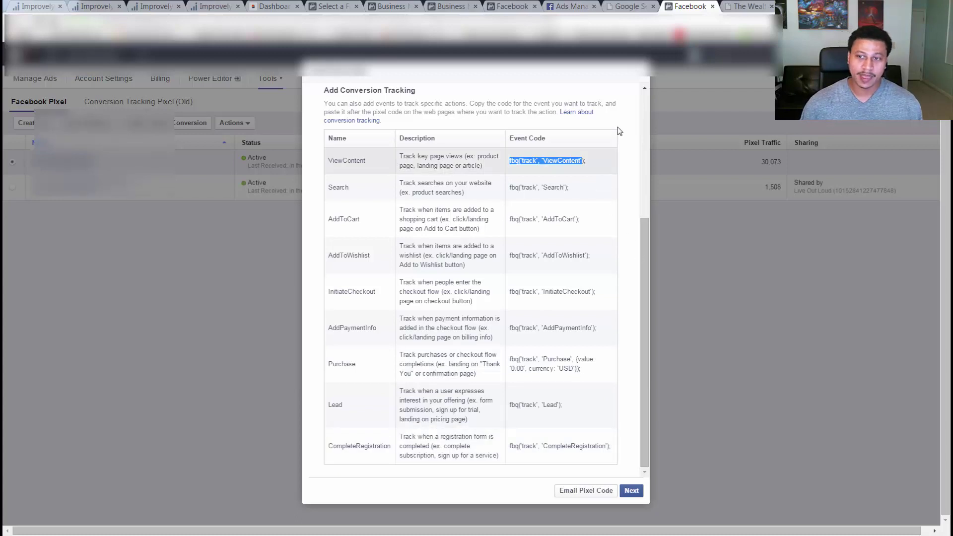
click(640, 79)
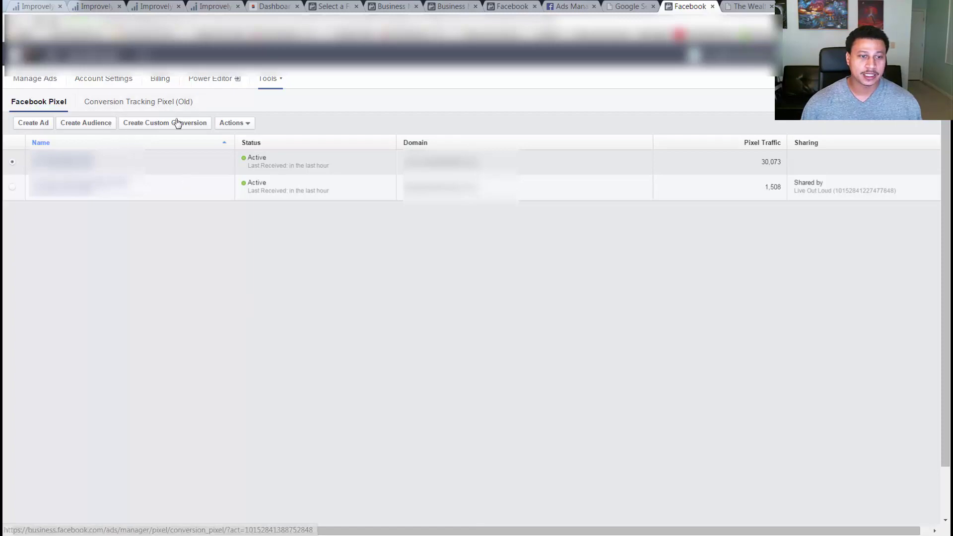
View the pixel code again, expand the conversion tracking table to all event codes, and close the window
click(240, 127)
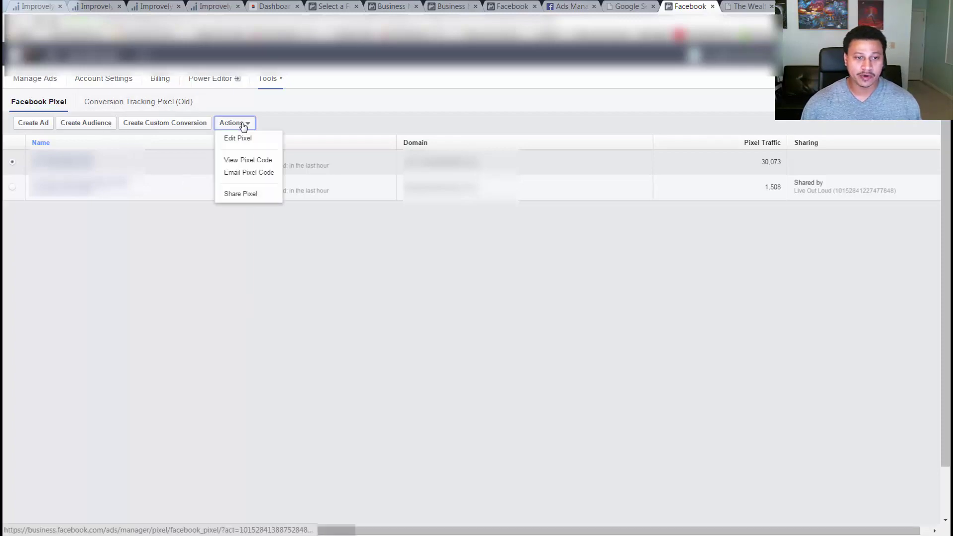
click(249, 162)
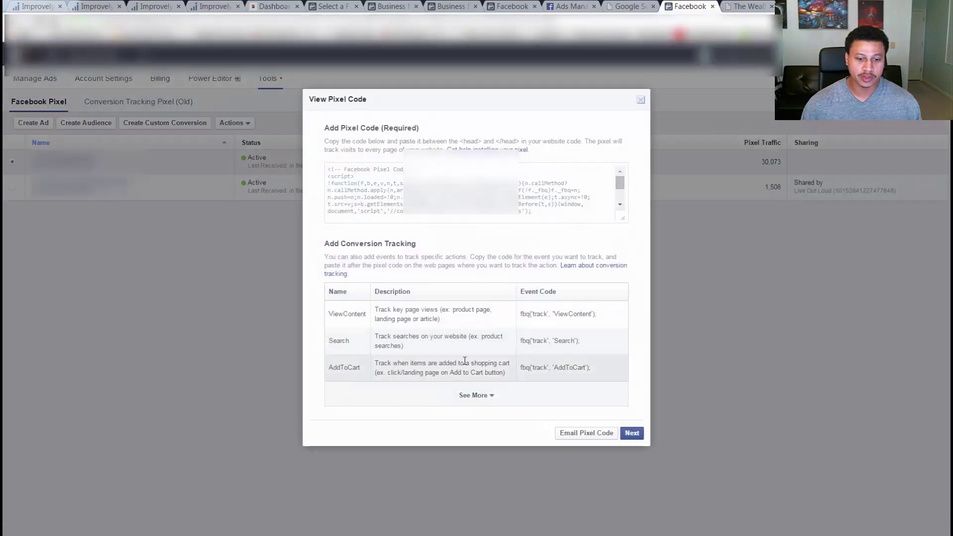
click(468, 393)
scroll(452, 382, down, 3)
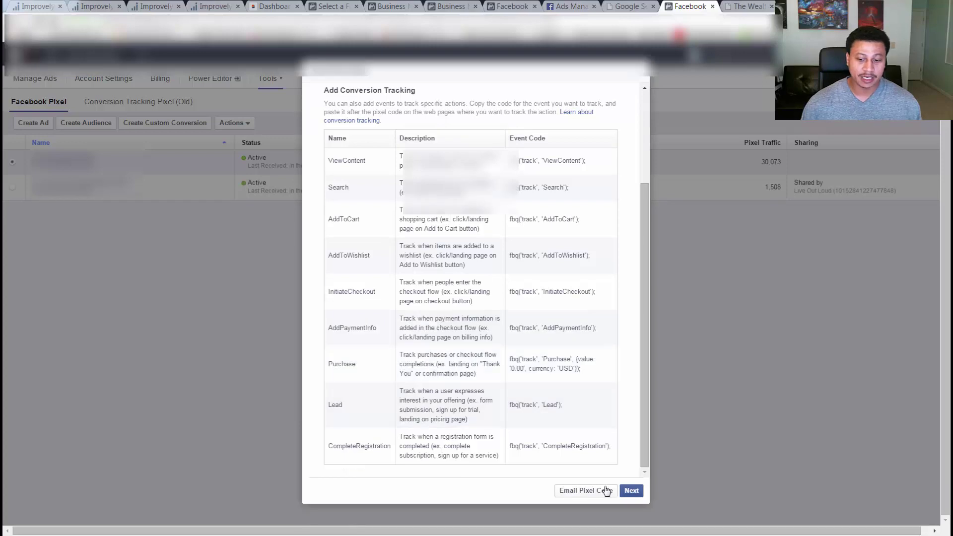
click(639, 72)
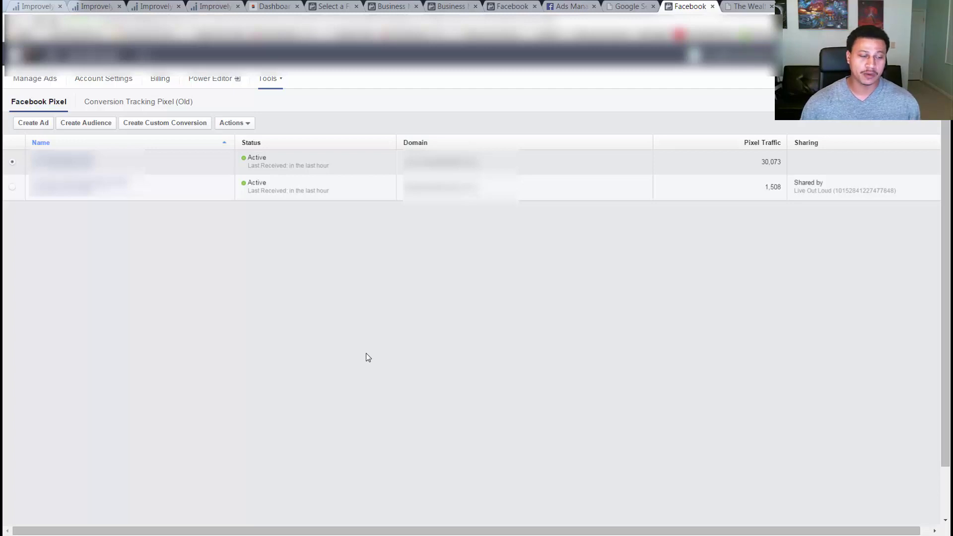
Start a custom conversion with the Lead category and the URL equals rule
click(168, 124)
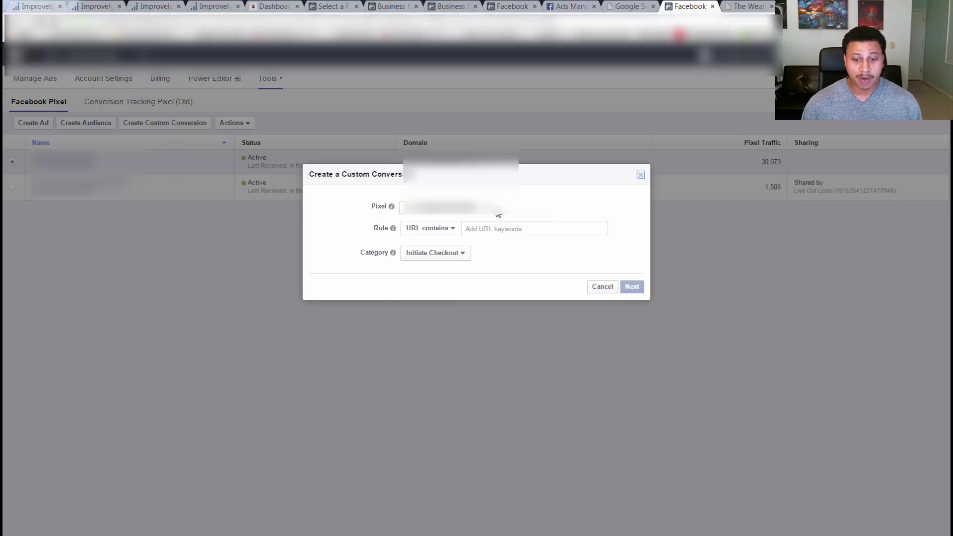
click(468, 258)
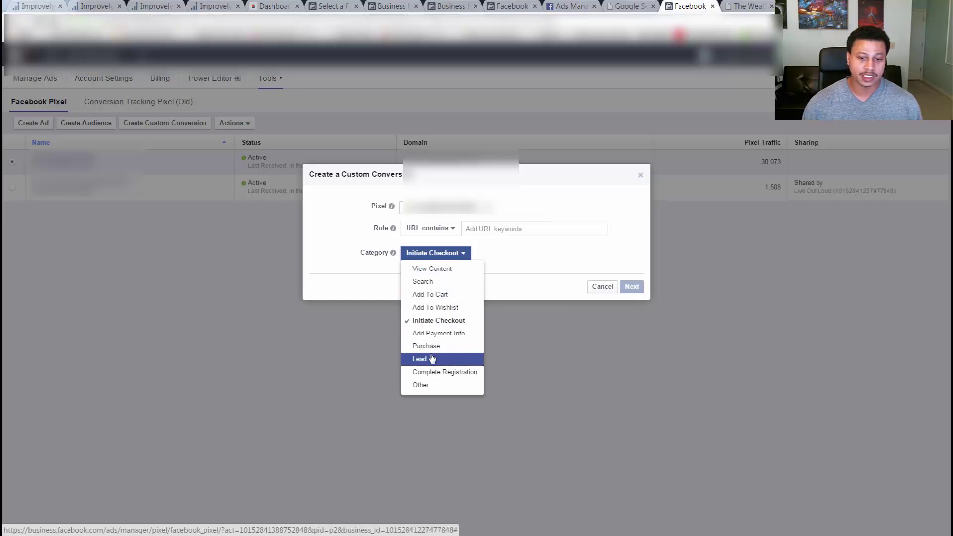
click(432, 359)
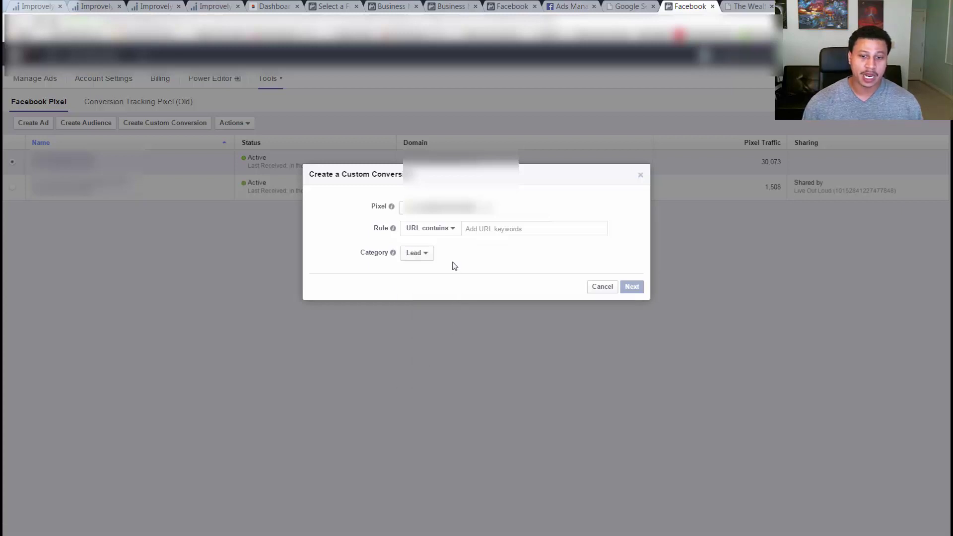
click(439, 233)
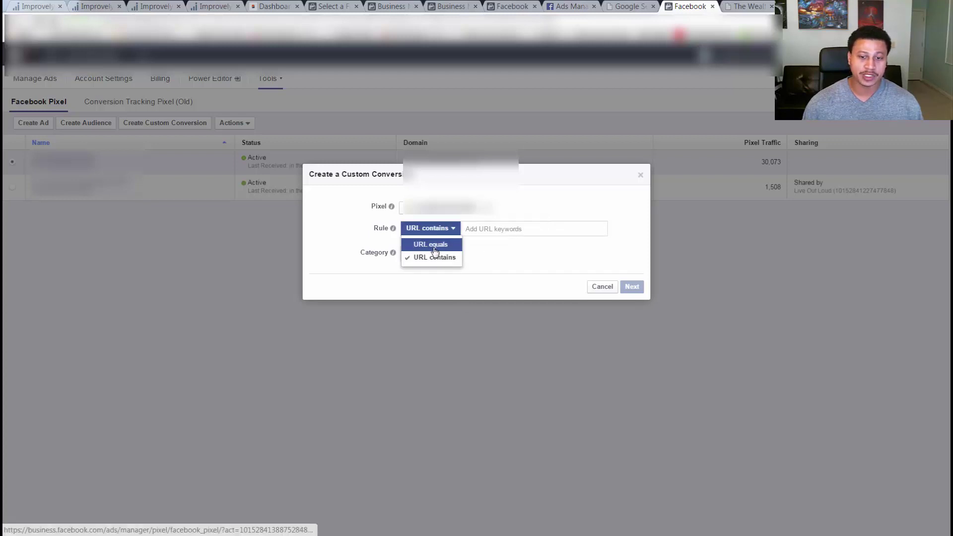
click(506, 247)
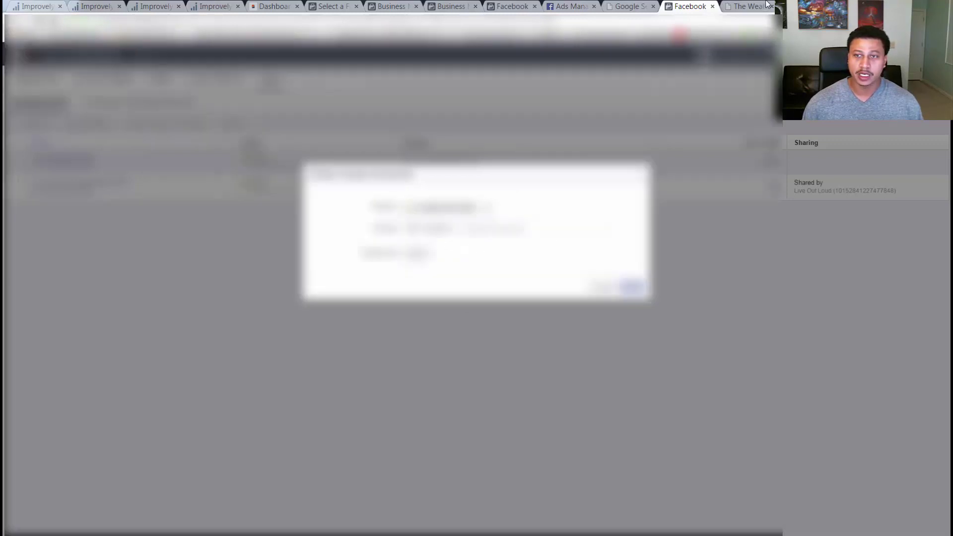
Enter the page URL in the custom conversion rule, continue to the naming stage, and close the dialog without creating the conversion
click(764, 6)
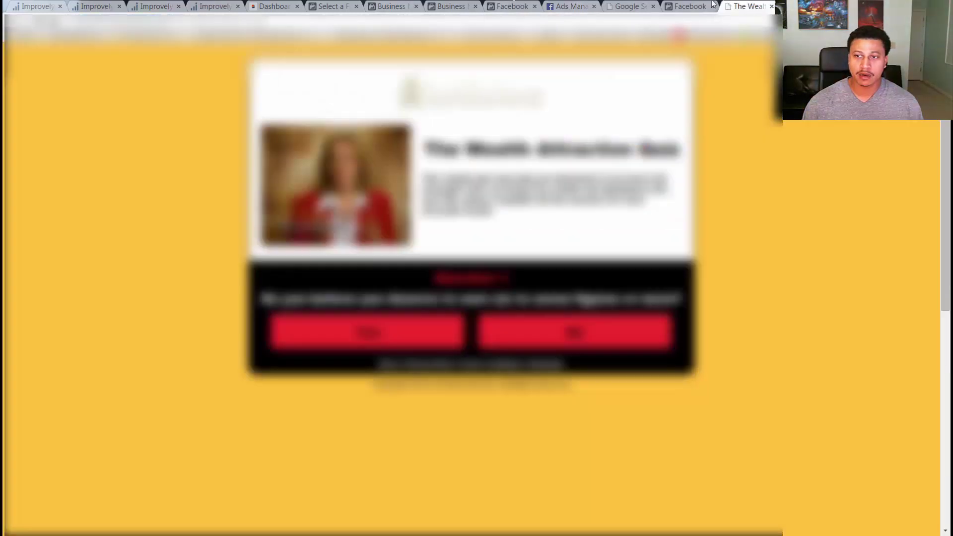
click(701, 6)
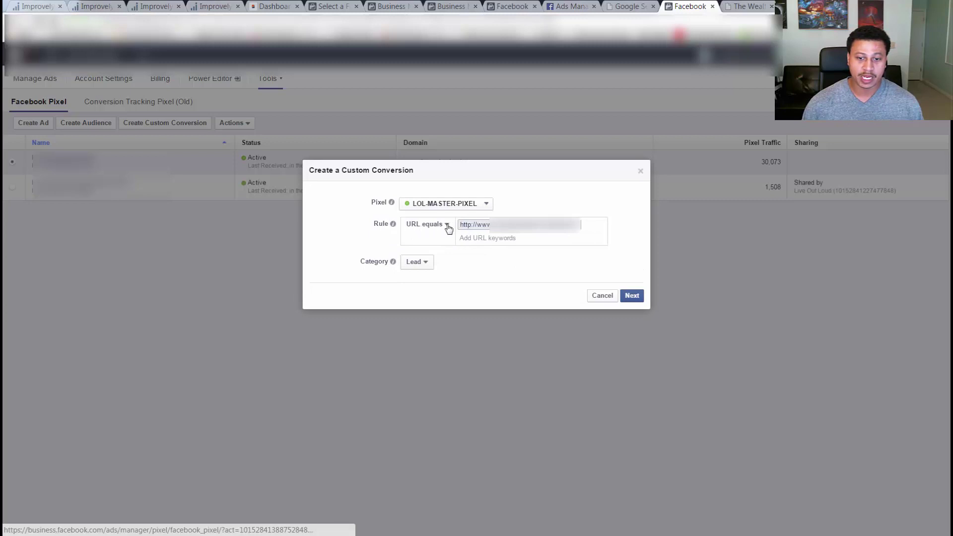
click(630, 296)
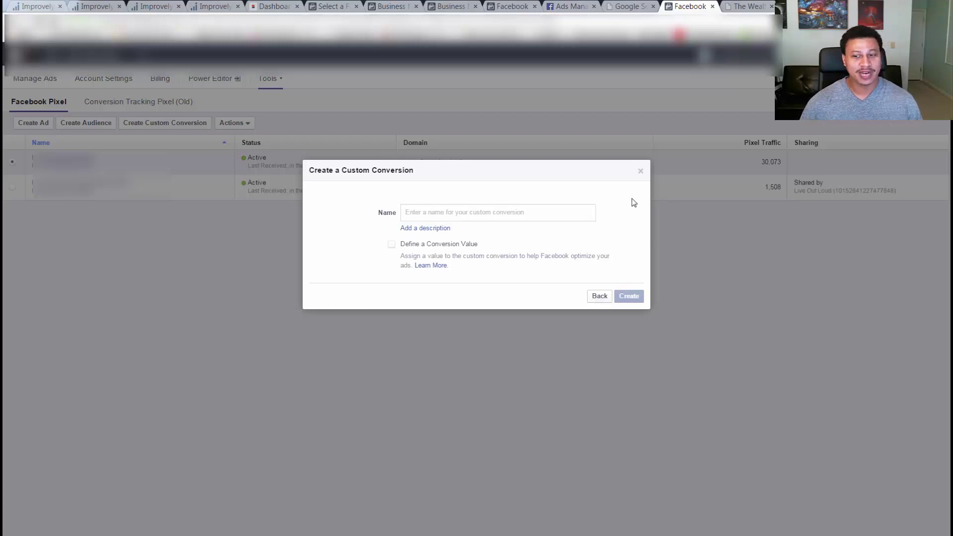
click(641, 172)
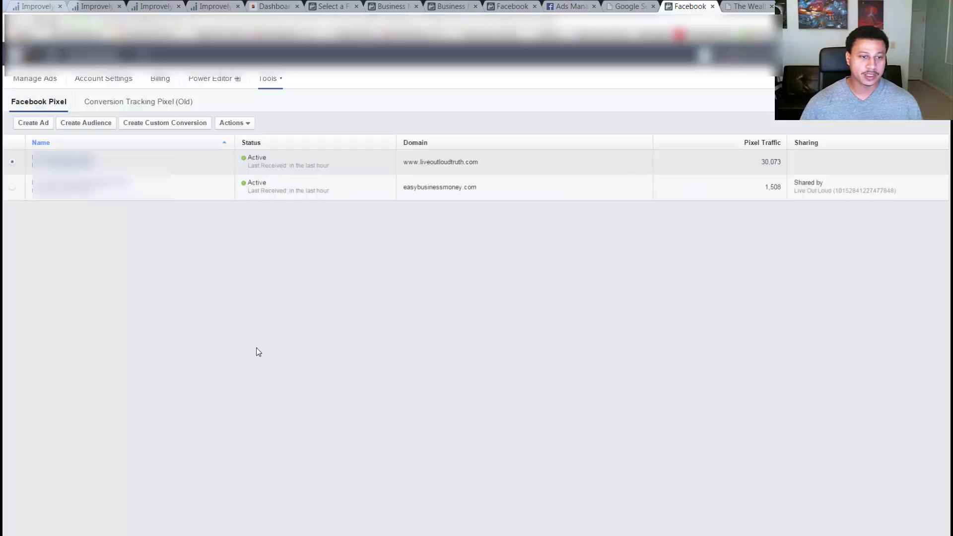
Open the Custom Conversions list, select the Initiate Checkout conversion to view its available actions, and look through the remaining conversions
click(245, 127)
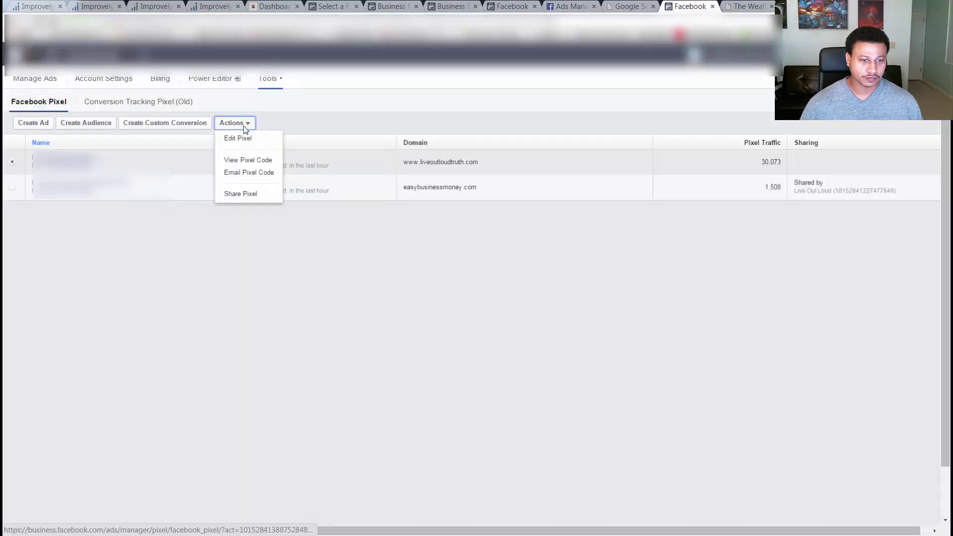
click(270, 85)
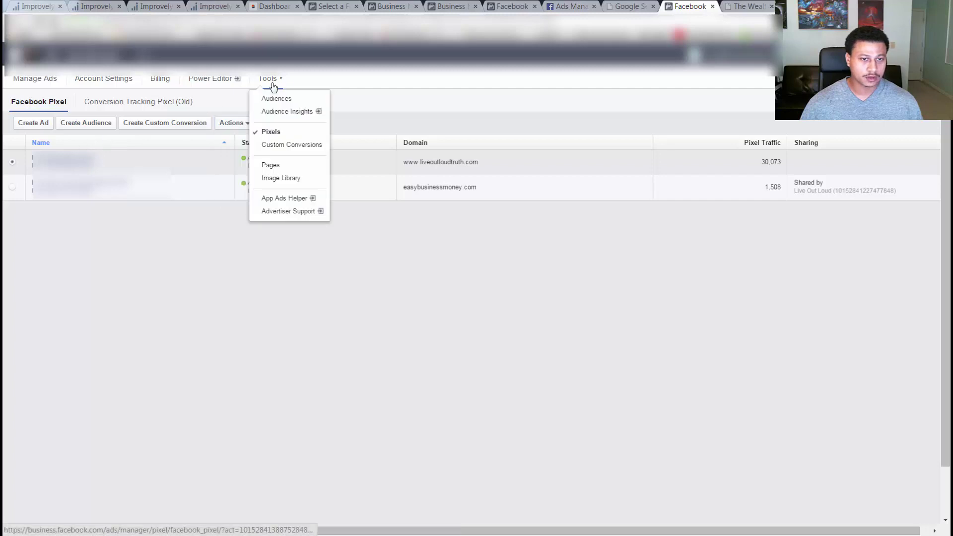
click(291, 146)
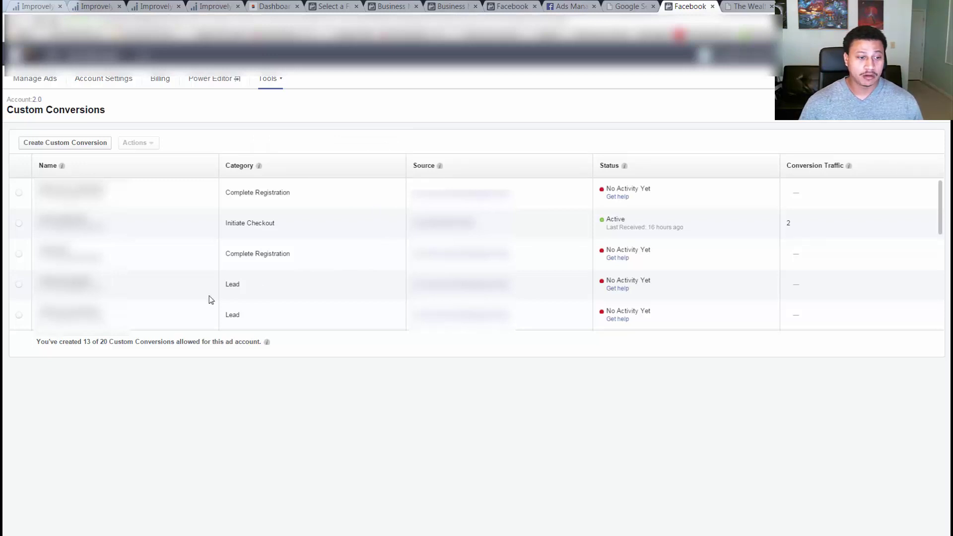
click(19, 223)
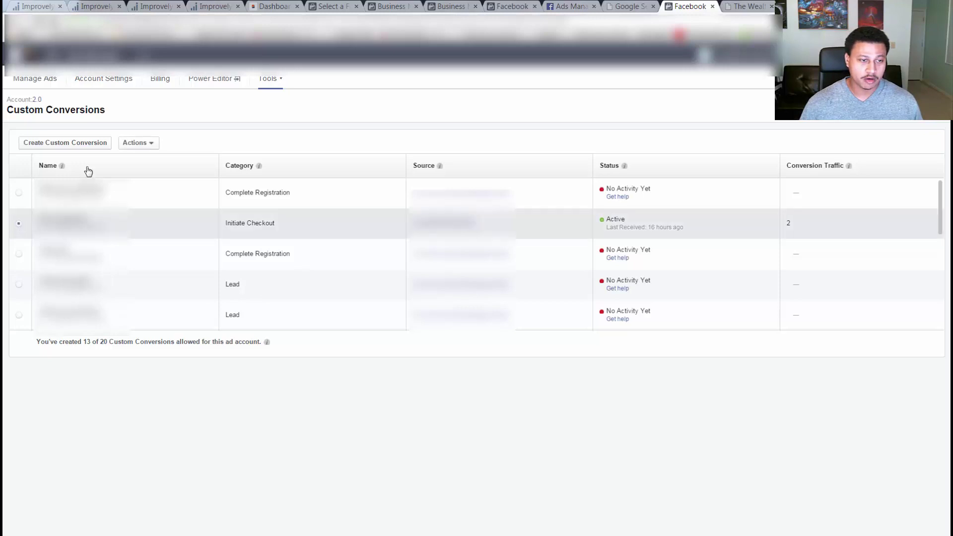
click(144, 143)
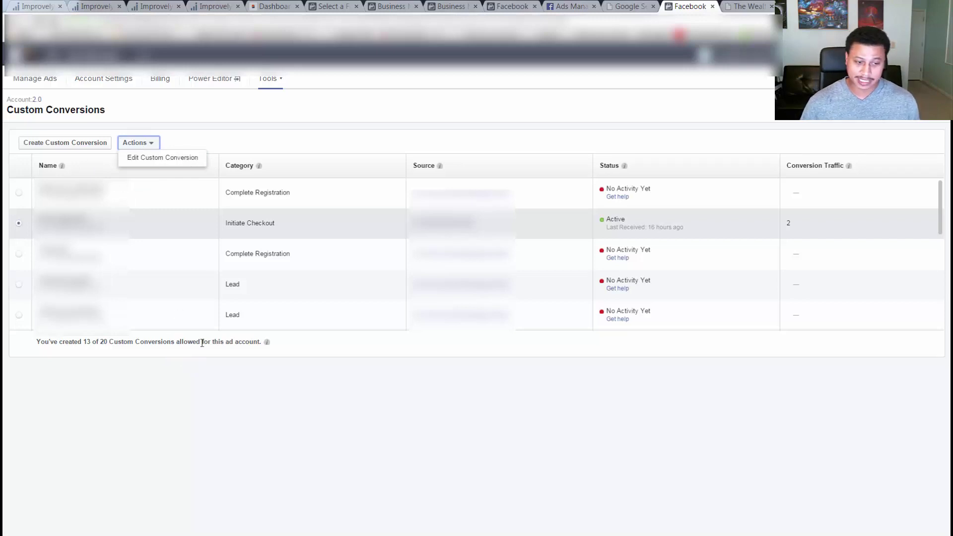
scroll(221, 305, down, 3)
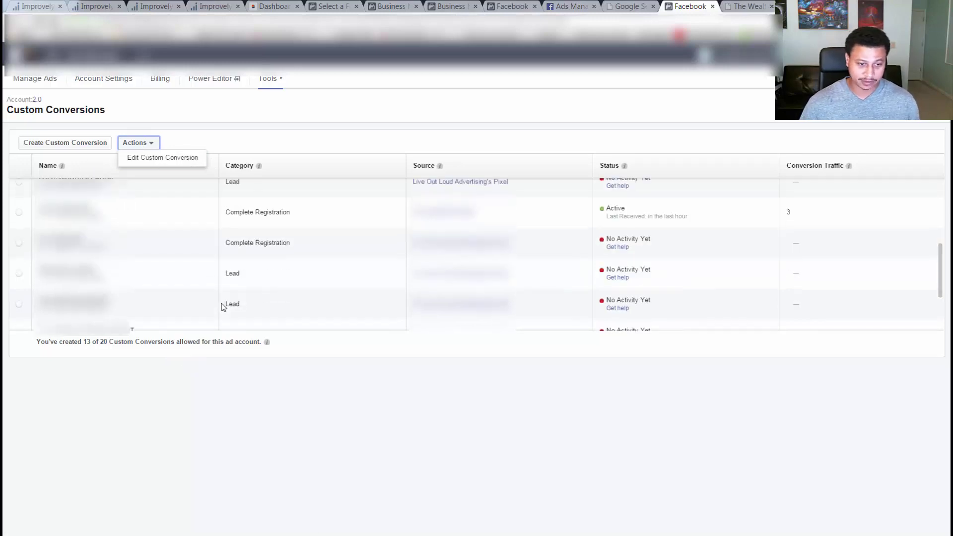
Sort the custom conversions by status and open the active Complete Registration conversion for editing
click(609, 166)
scroll(610, 237, down, 2)
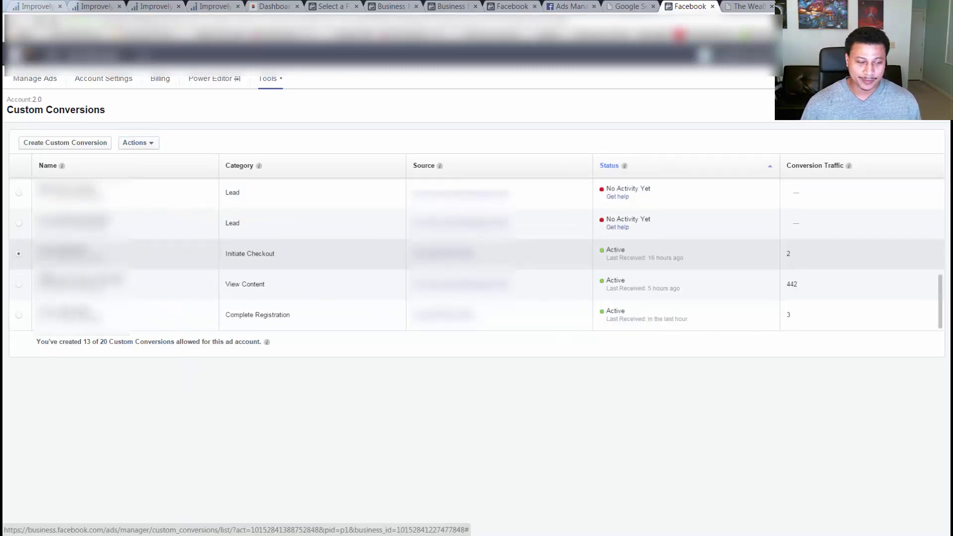
click(18, 317)
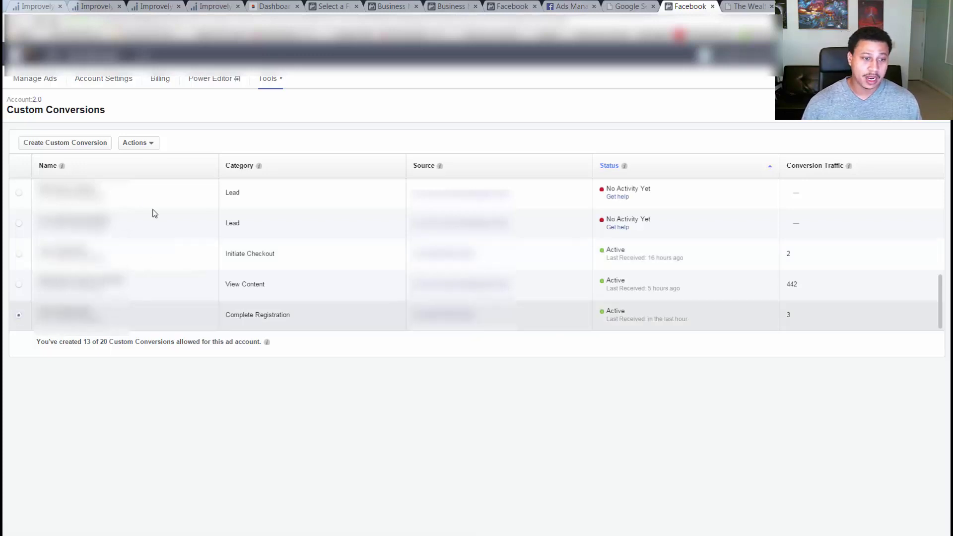
click(138, 143)
click(155, 158)
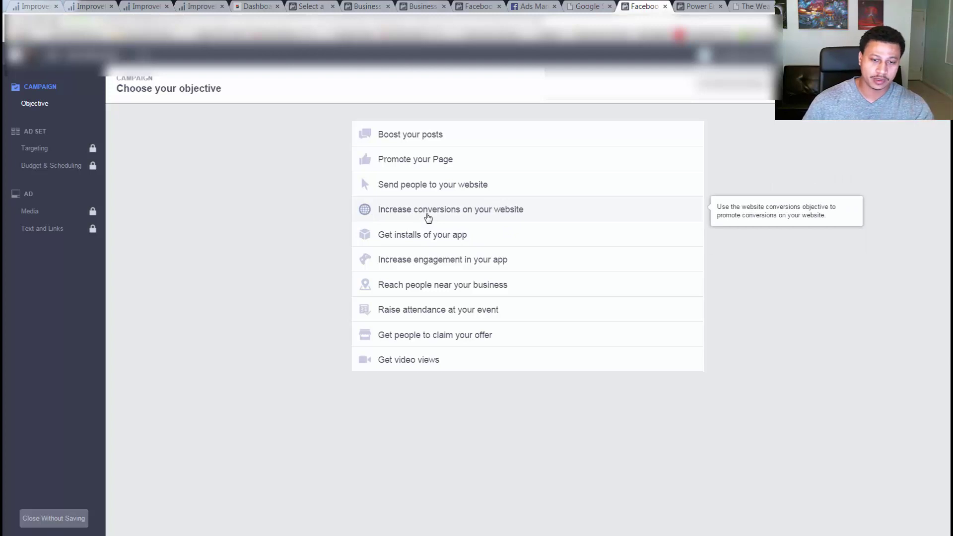
Choose the "Increase conversions on your website" objective for the campaign and paste the Wealth Attraction Quiz landing page URL as its website
click(428, 218)
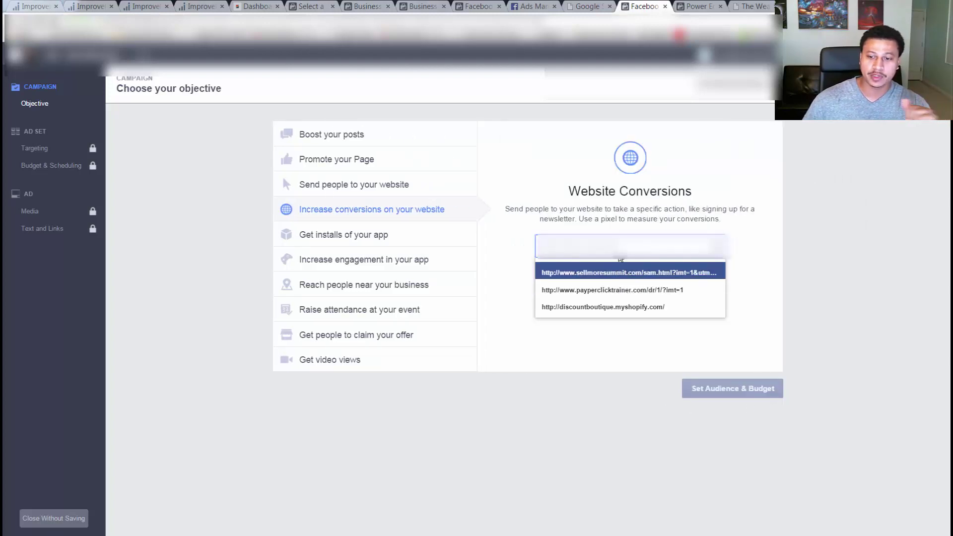
key(ctrl+v)
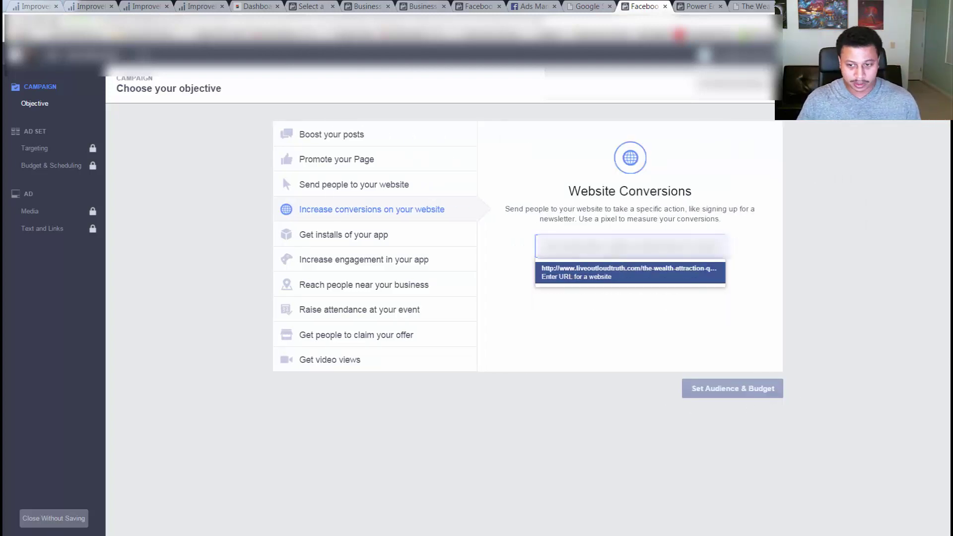
key(Return)
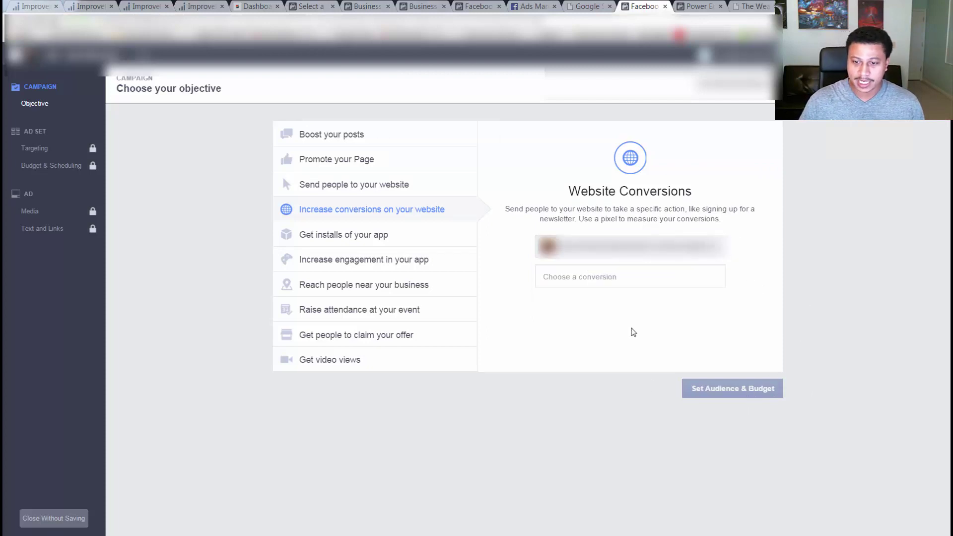
Open the conversion choices for the campaign and examine the custom conversions, standard events and old conversion pixels, including their details and status
click(638, 277)
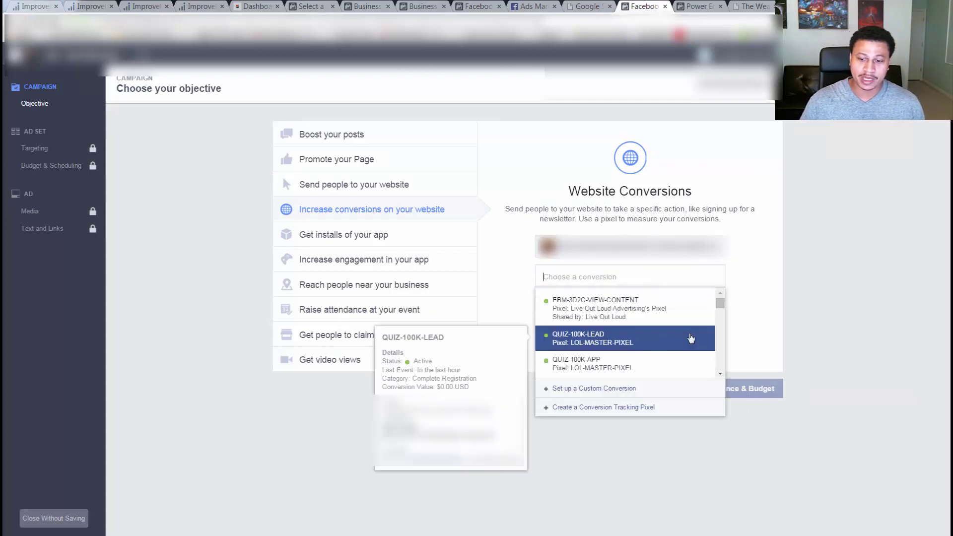
mouse_move(696, 311)
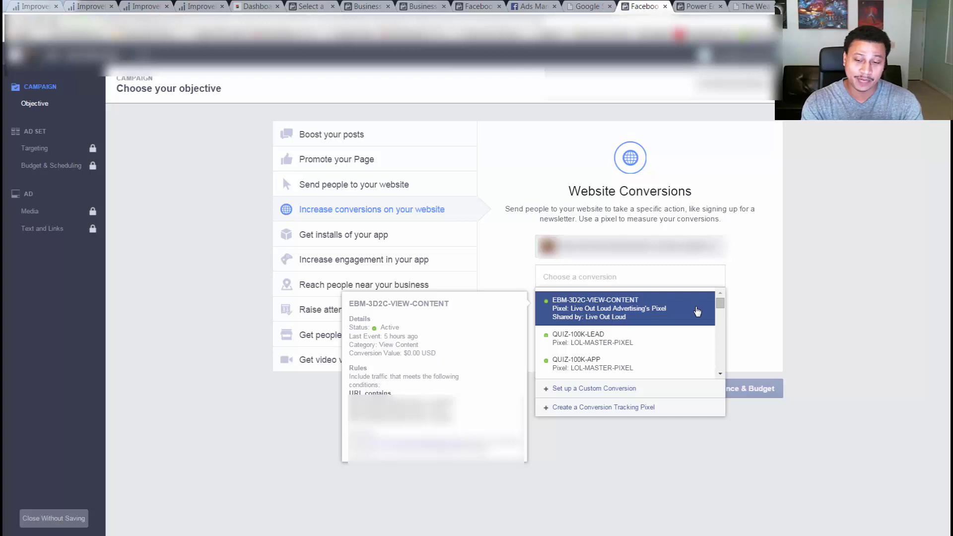
scroll(690, 328, down, 2)
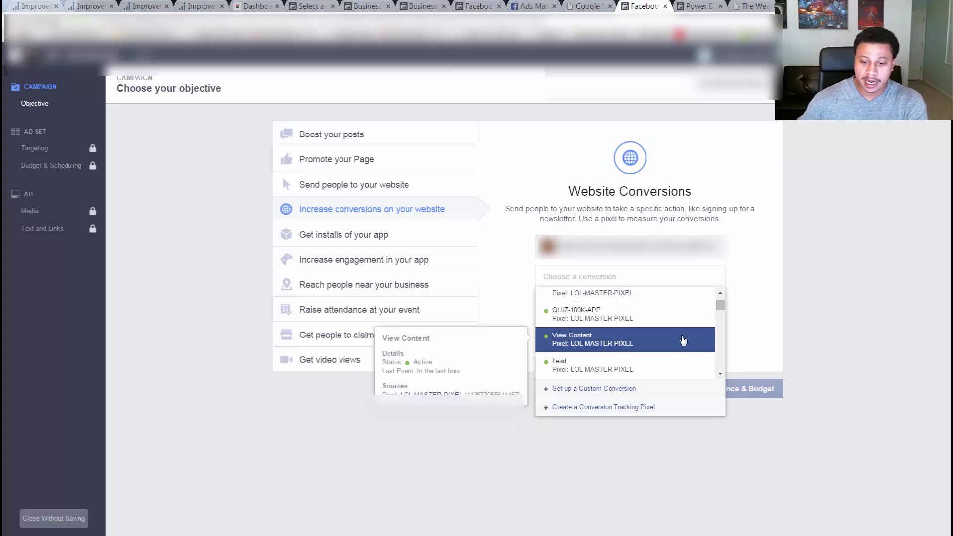
scroll(645, 347, up, 1)
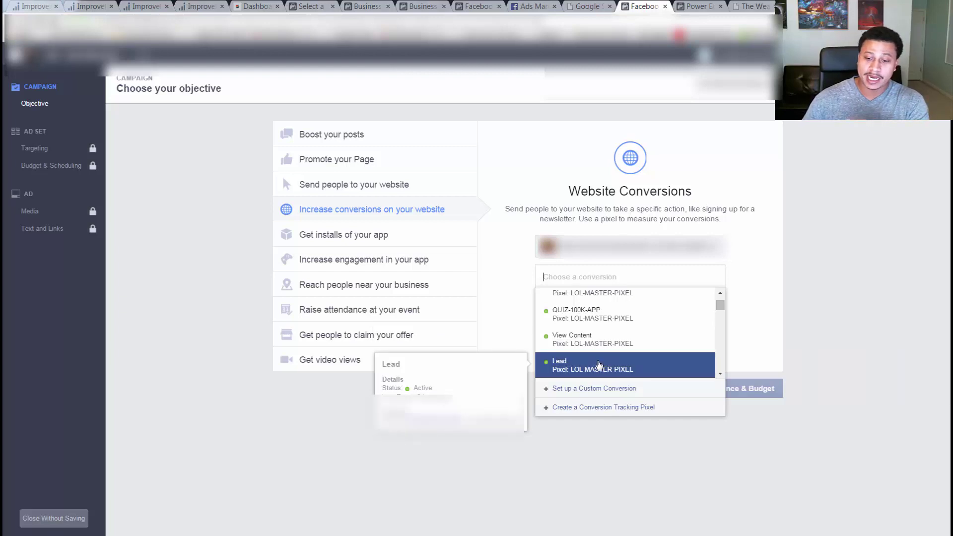
scroll(599, 366, down, 2)
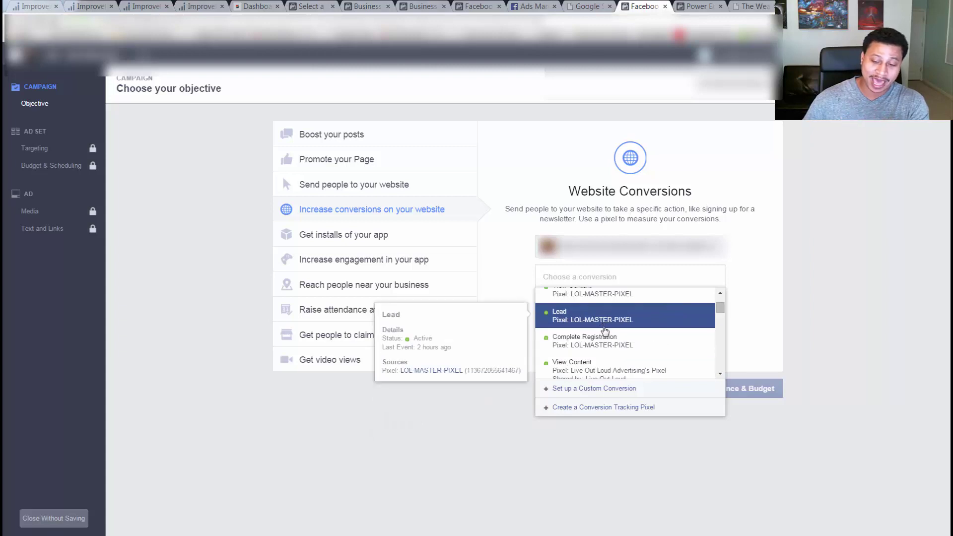
scroll(606, 340, down, 2)
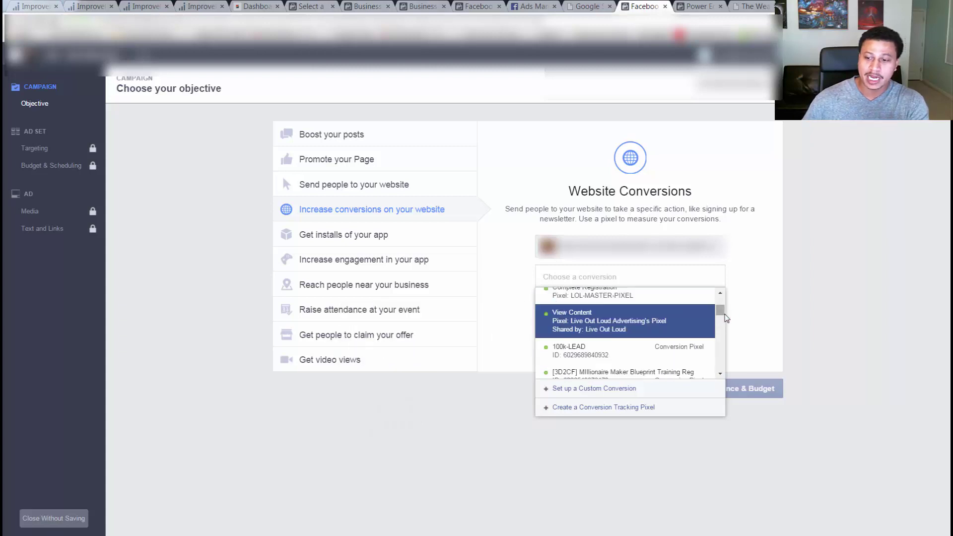
drag(725, 316, 731, 378)
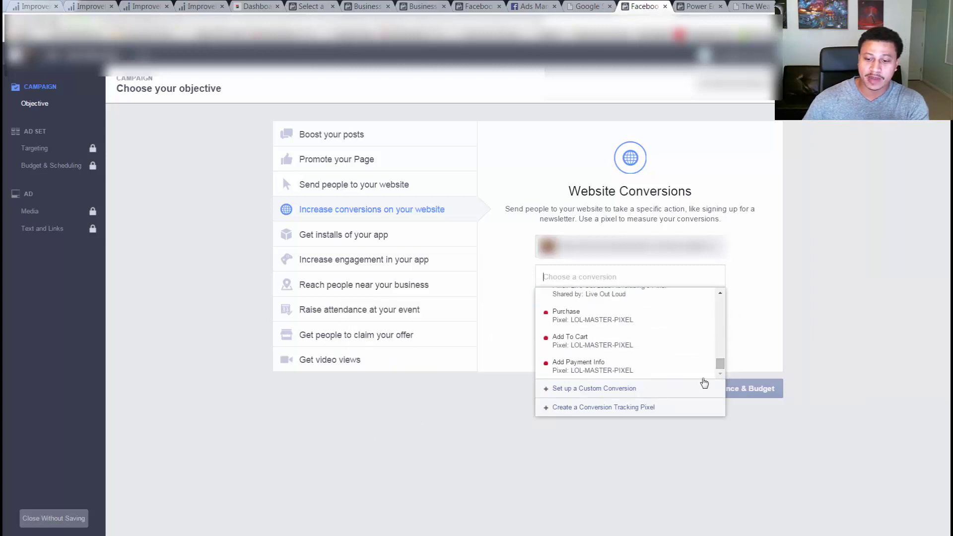
mouse_move(610, 369)
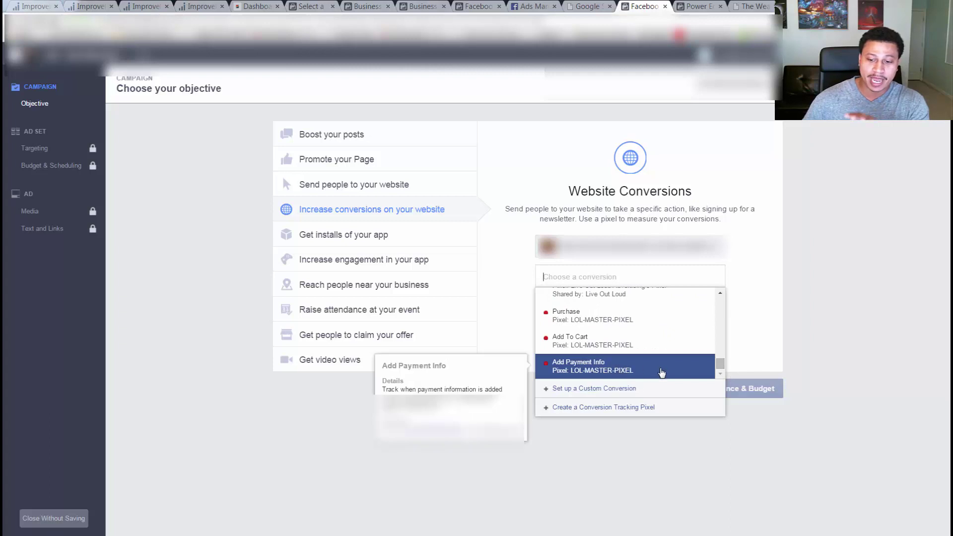
scroll(652, 354, up, 2)
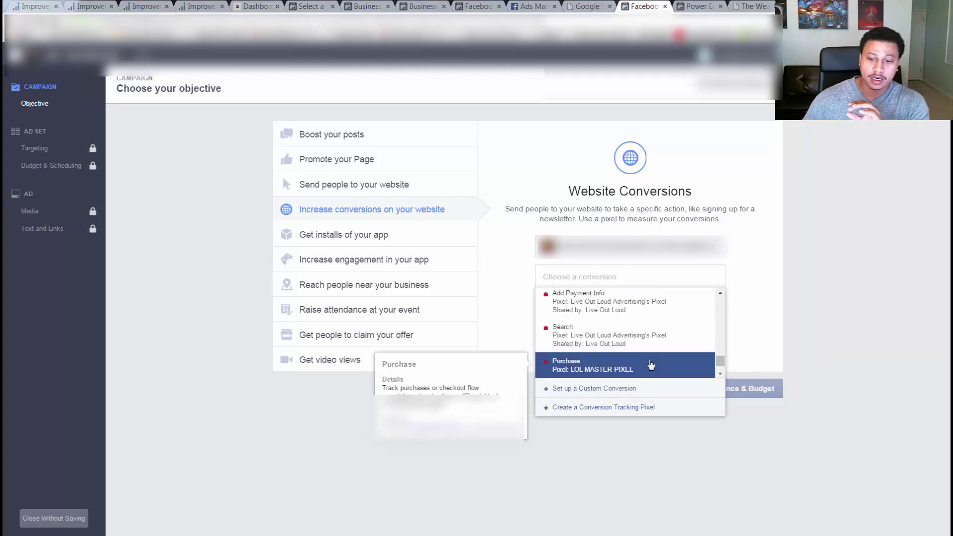
mouse_move(649, 347)
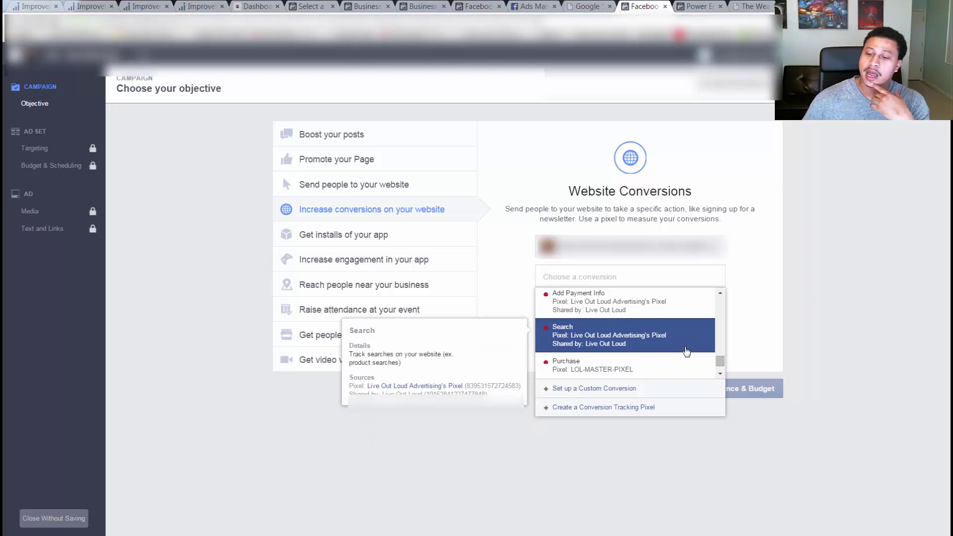
drag(720, 362, 720, 309)
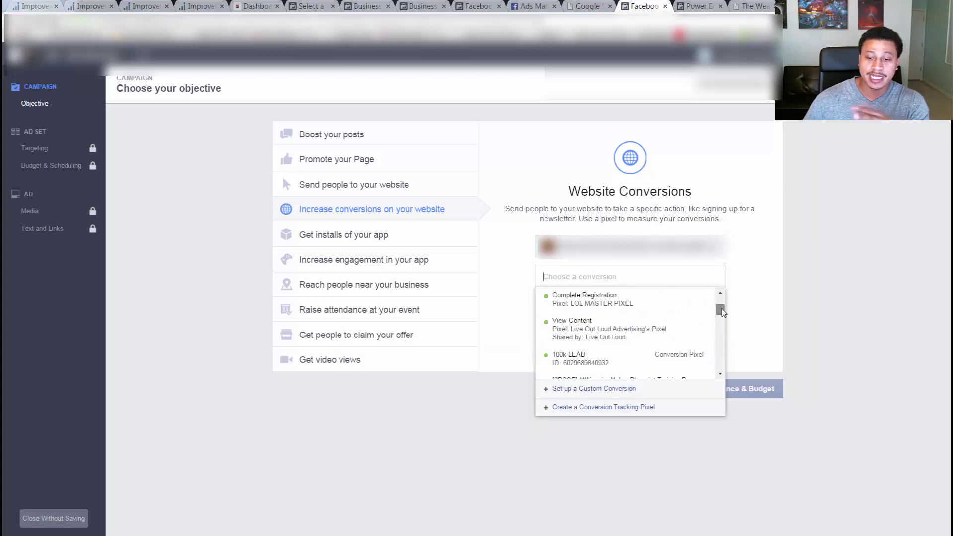
Choose the active Lead event of LOL-MASTER-PIXEL as the conversion the campaign optimizes for
mouse_move(627, 336)
scroll(627, 338, down, 2)
scroll(616, 347, up, 3)
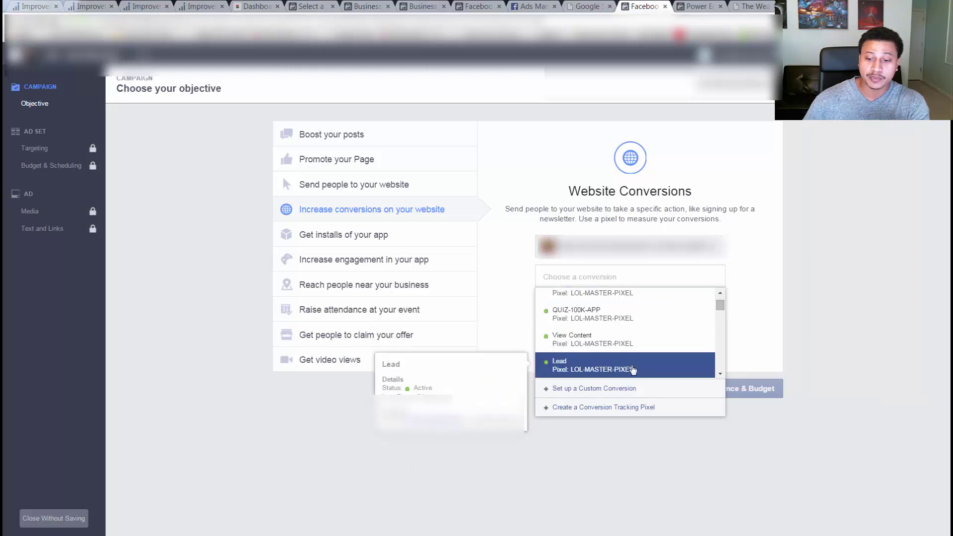
click(633, 372)
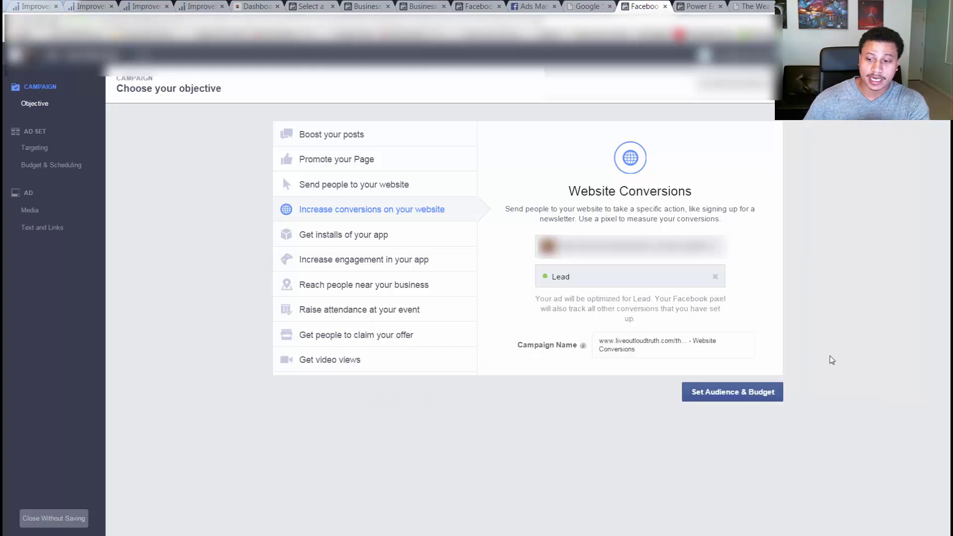
Continue to the ad set's audience and budget settings and look over the targeting options
click(755, 398)
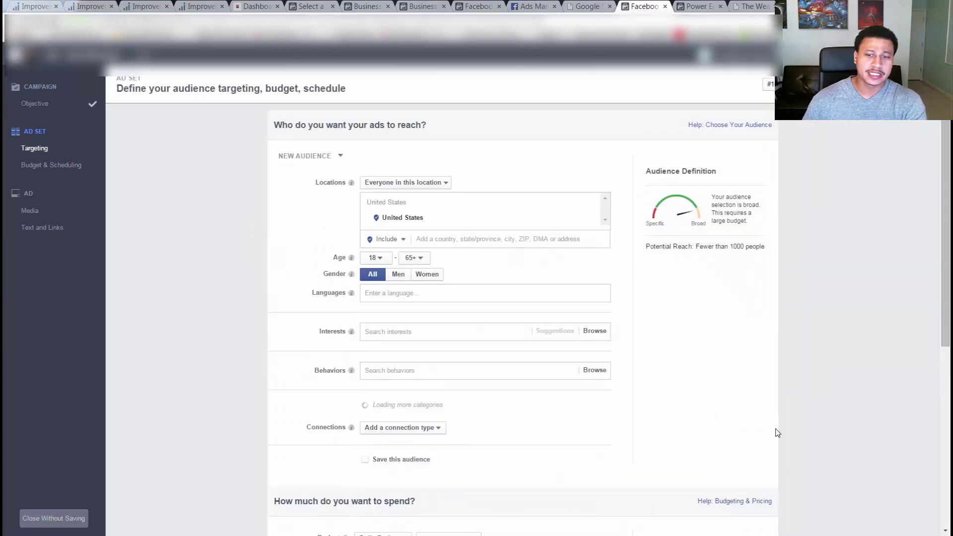
scroll(782, 391, down, 1)
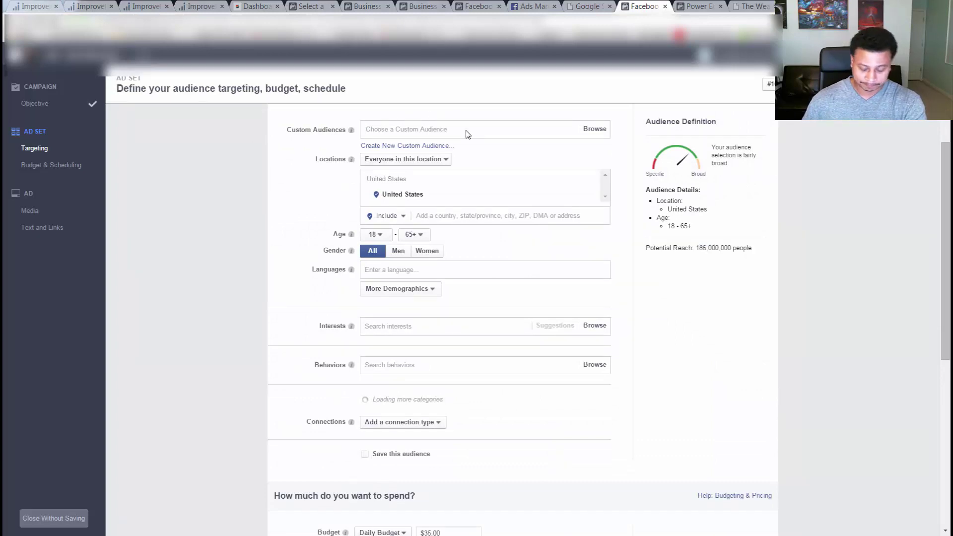
scroll(843, 372, up, 1)
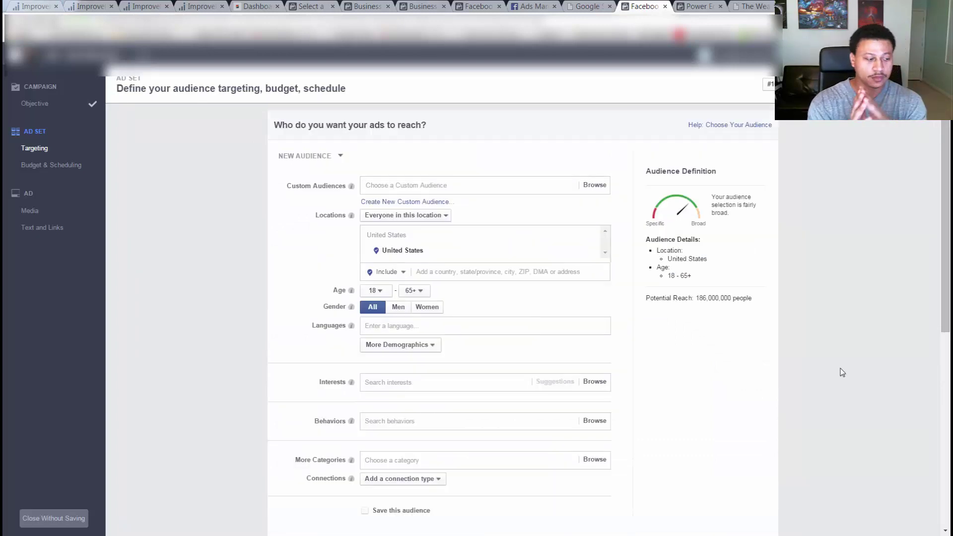